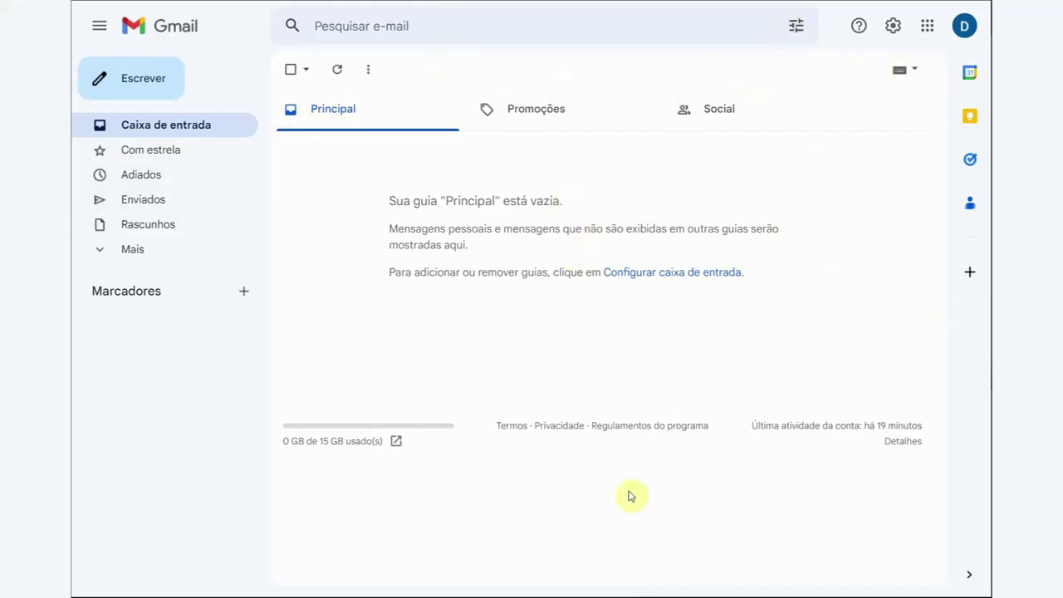
- Review Gmail's general settings through to the vacation auto-reply section, and leave them without saving
click(893, 27)
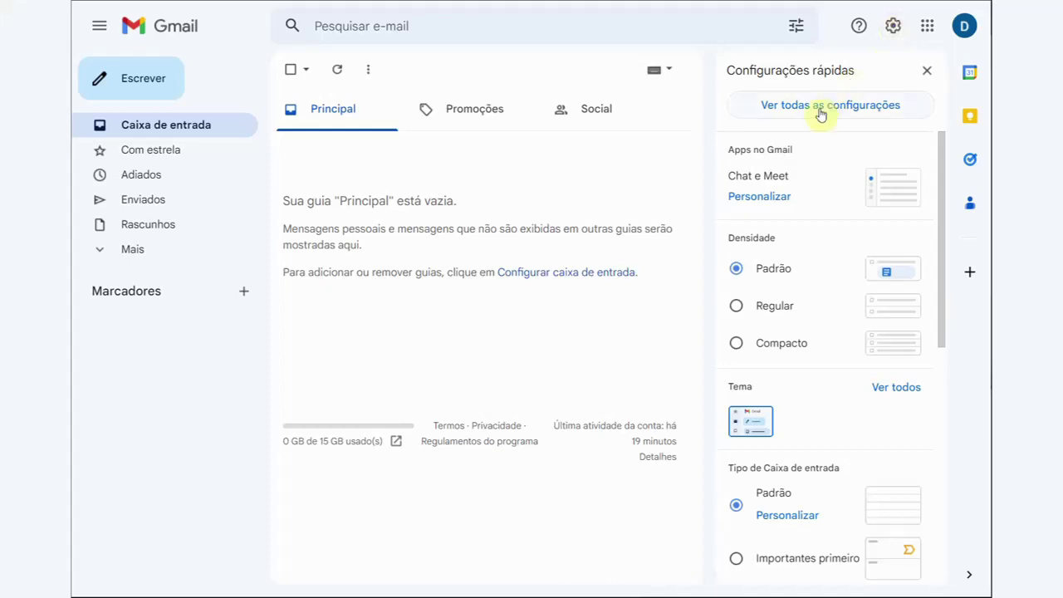
click(820, 110)
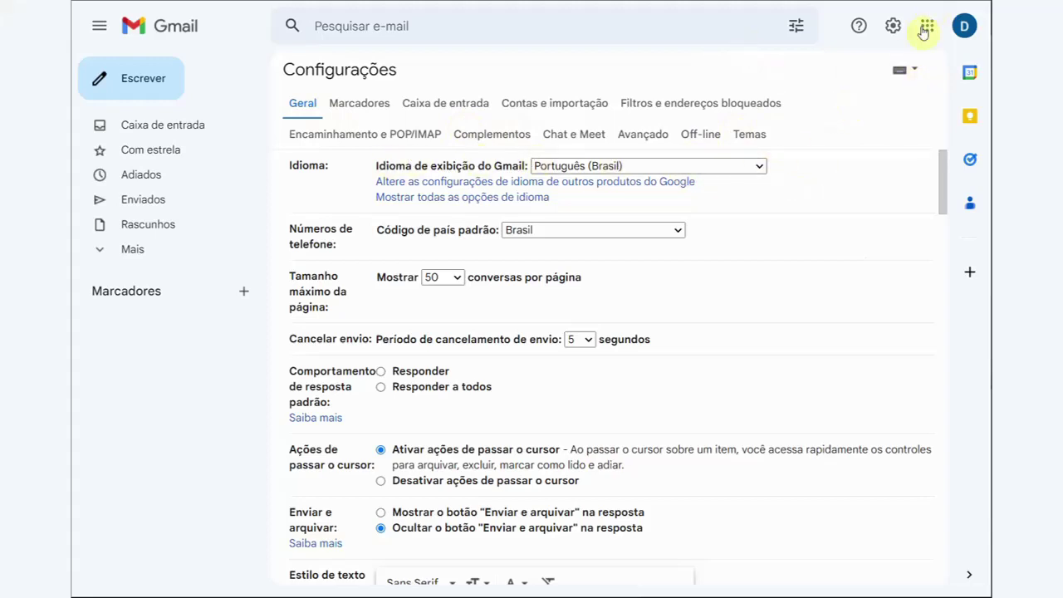
scroll(794, 278, down, 15)
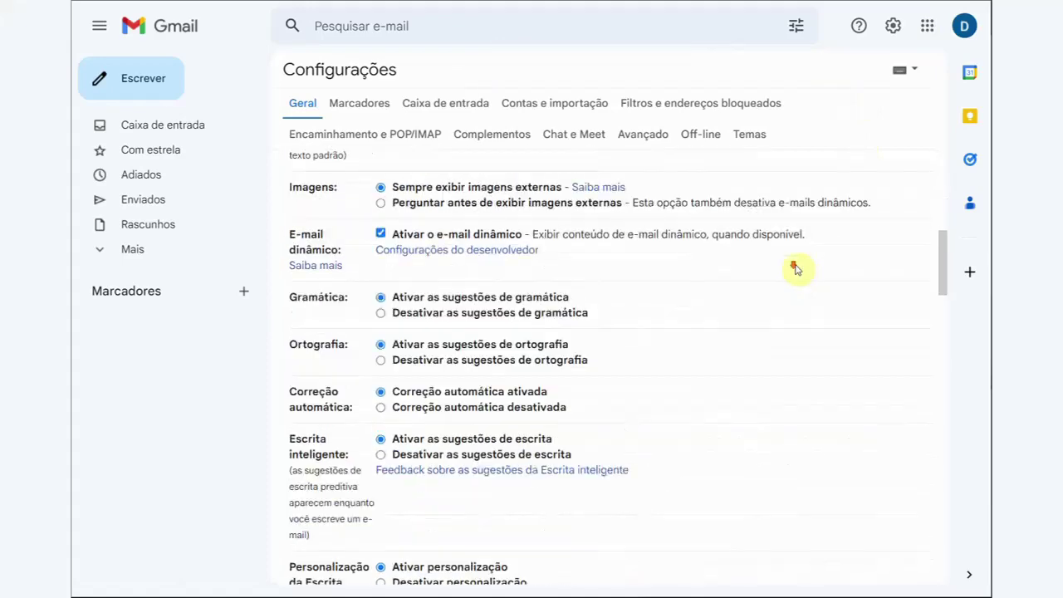
drag(947, 349, 953, 565)
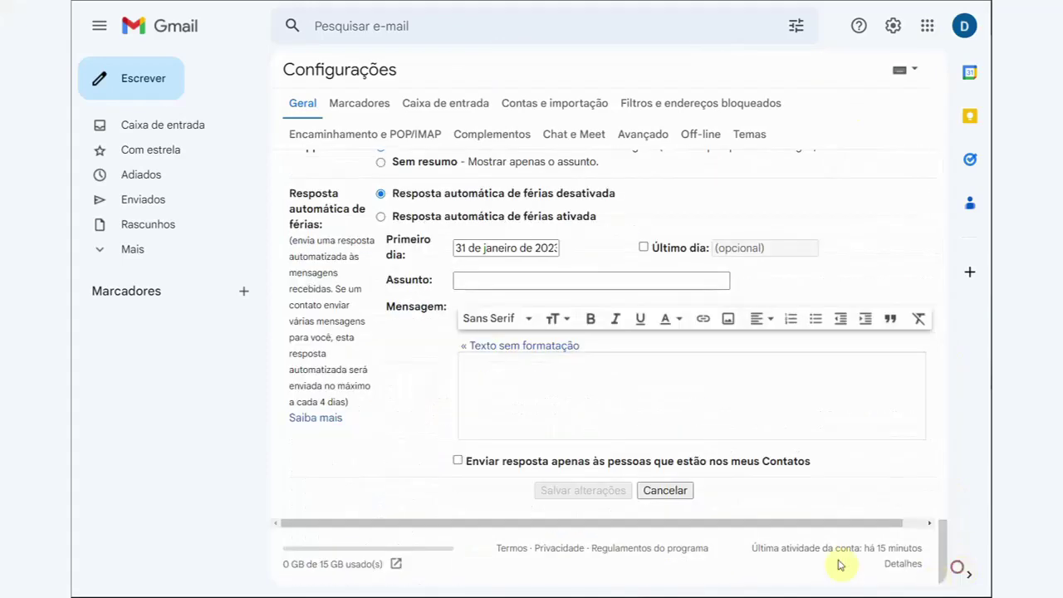
click(664, 492)
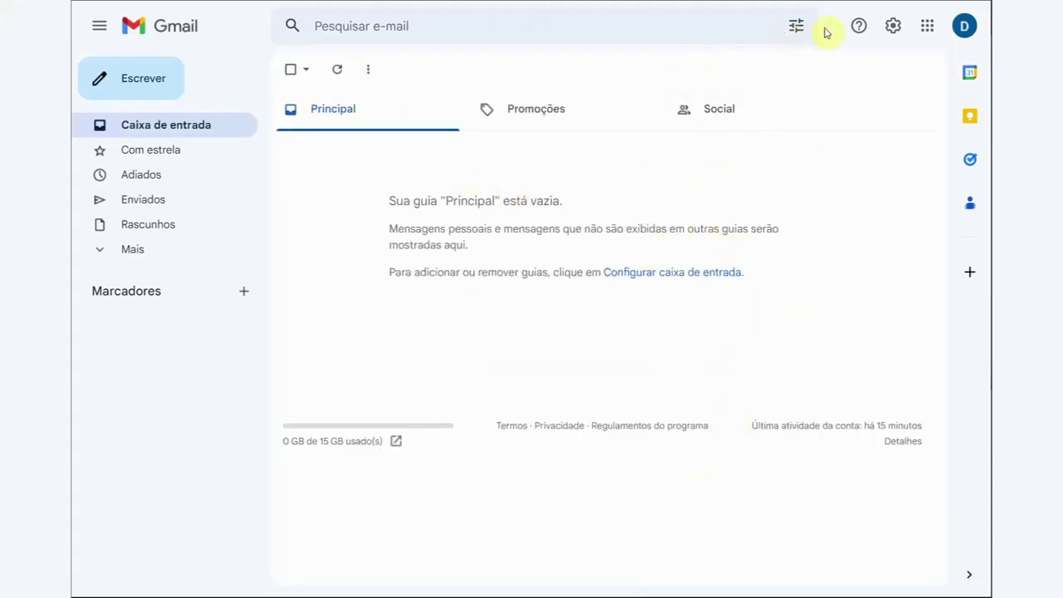
- Look through the available Google apps and switch to Google Drive
click(928, 29)
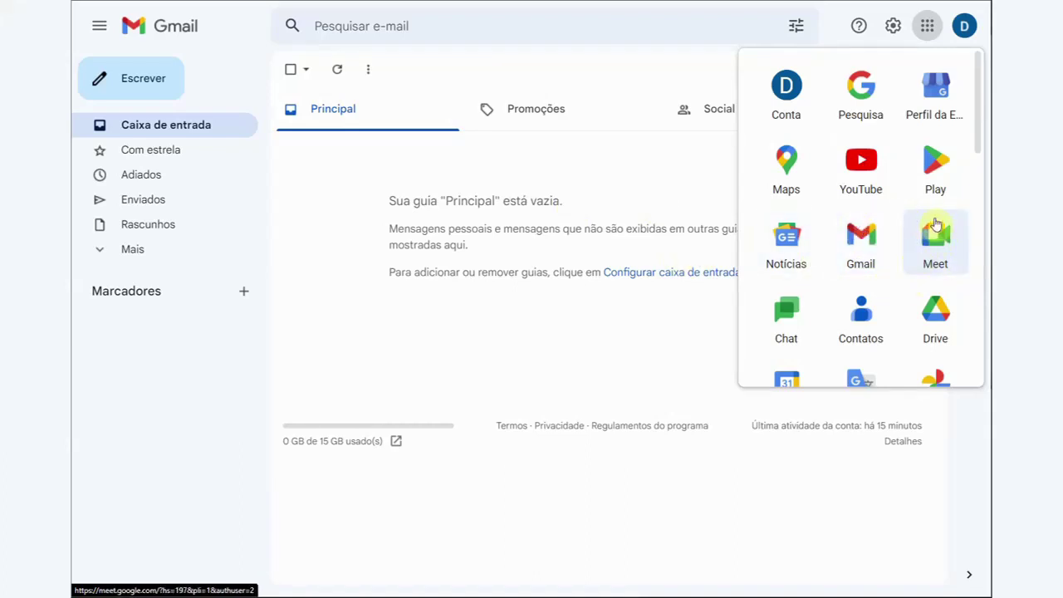
scroll(922, 233, down, 1)
scroll(864, 249, down, 4)
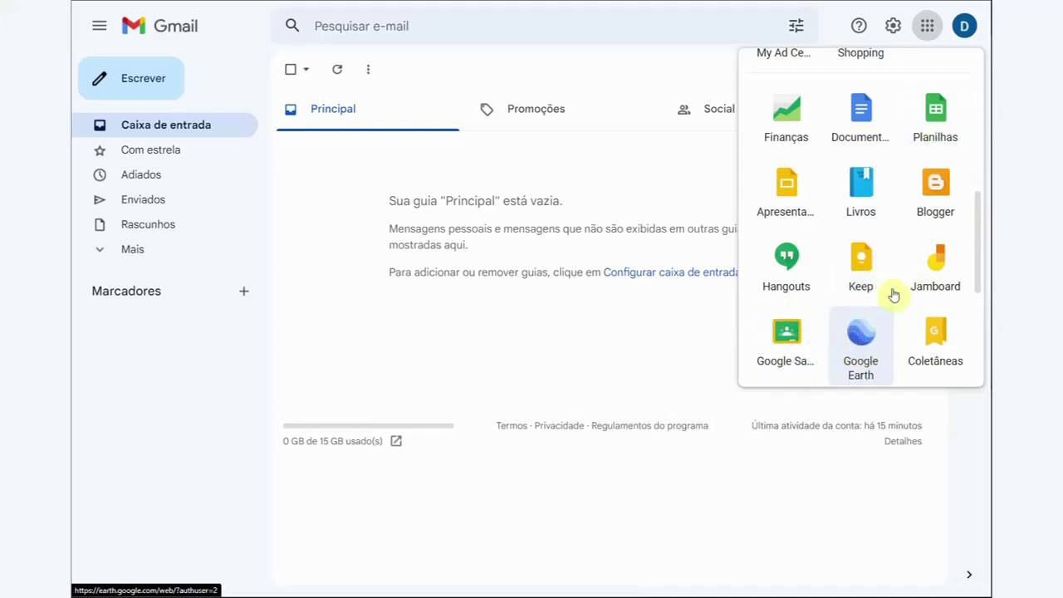
scroll(891, 291, down, 3)
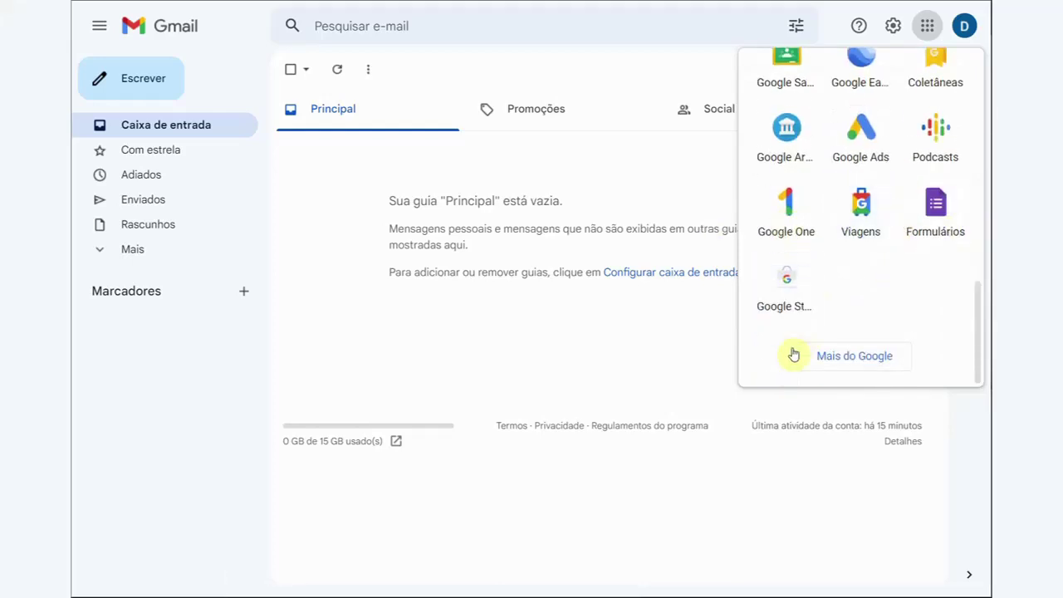
scroll(883, 316, up, 2)
scroll(883, 314, up, 6)
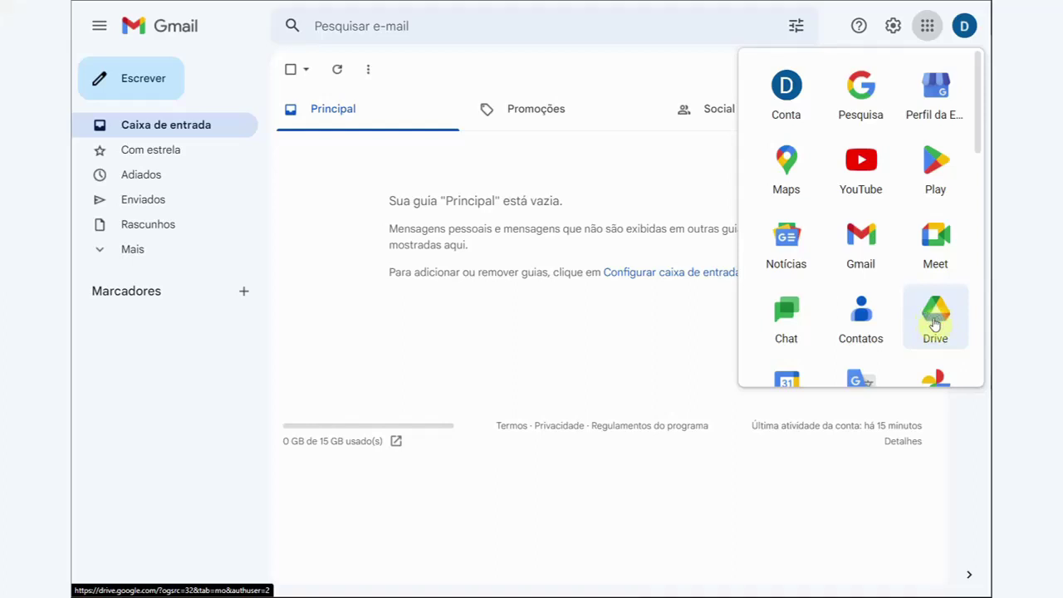
click(934, 320)
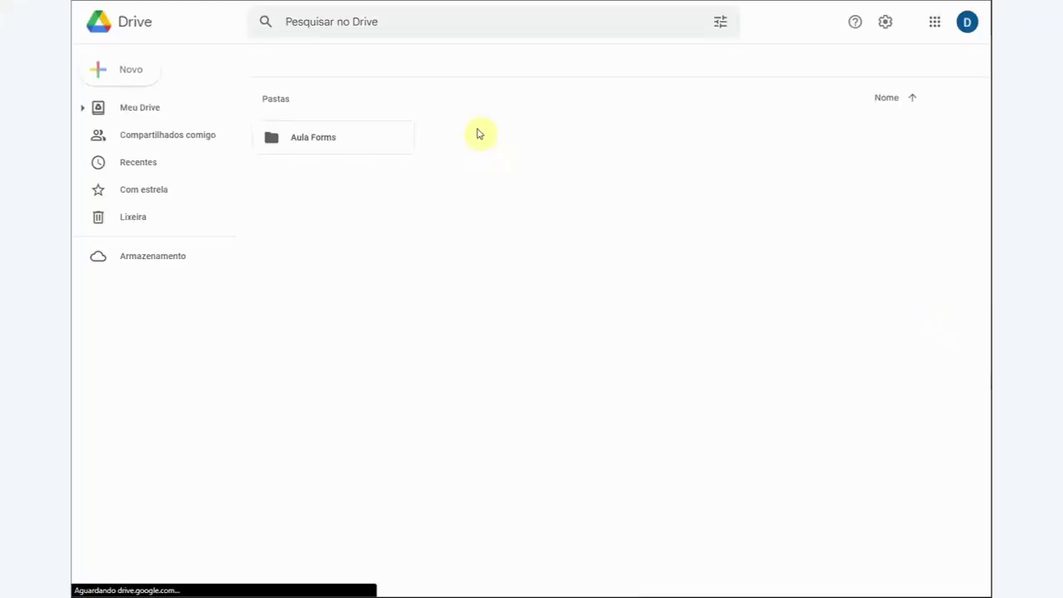
- Move the existing "Aula Forms" folder in Meu Drive to the trash and dismiss the notification
right_click(345, 137)
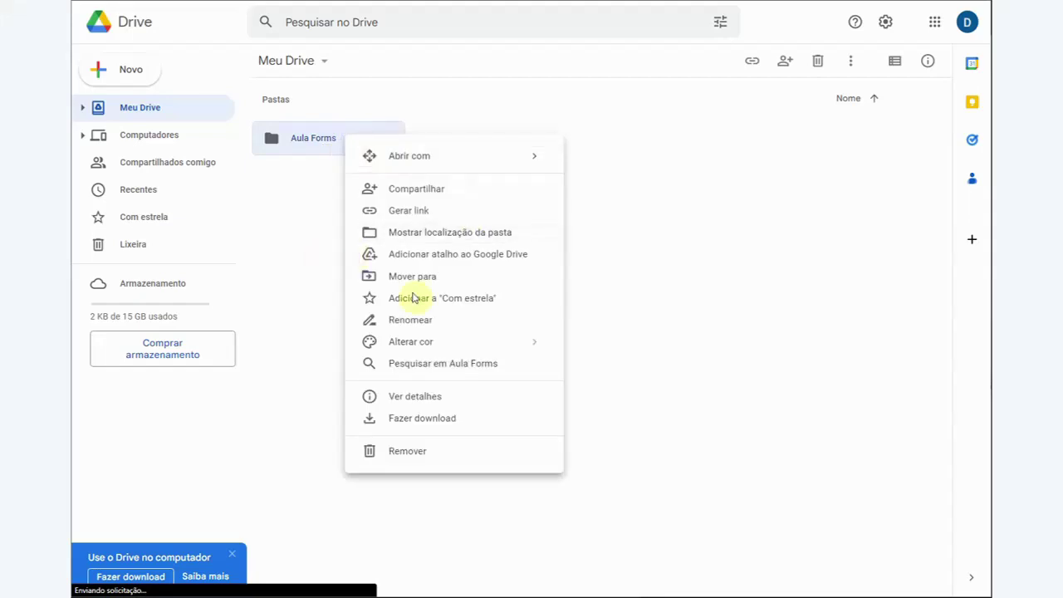
click(415, 452)
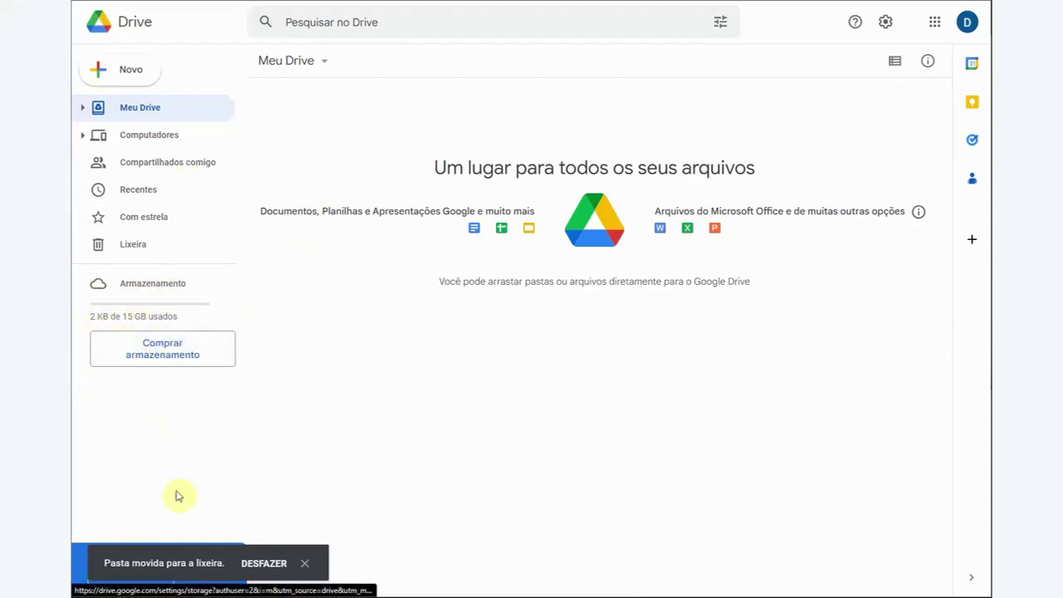
click(305, 564)
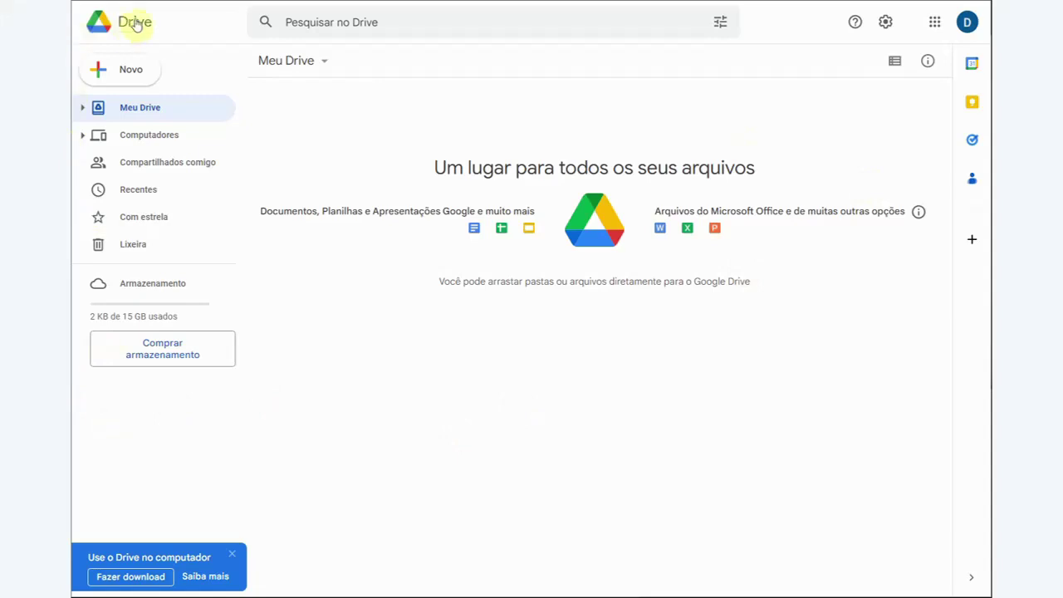
- Create a blank Google Docs document and start sharing it, saving it under the name "sugestões"
click(130, 74)
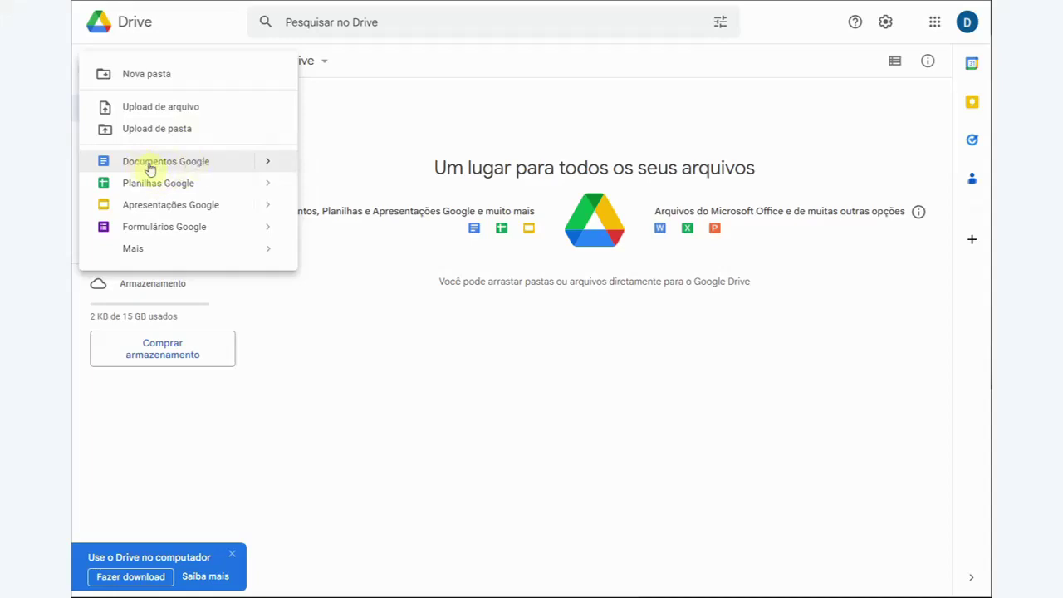
click(190, 162)
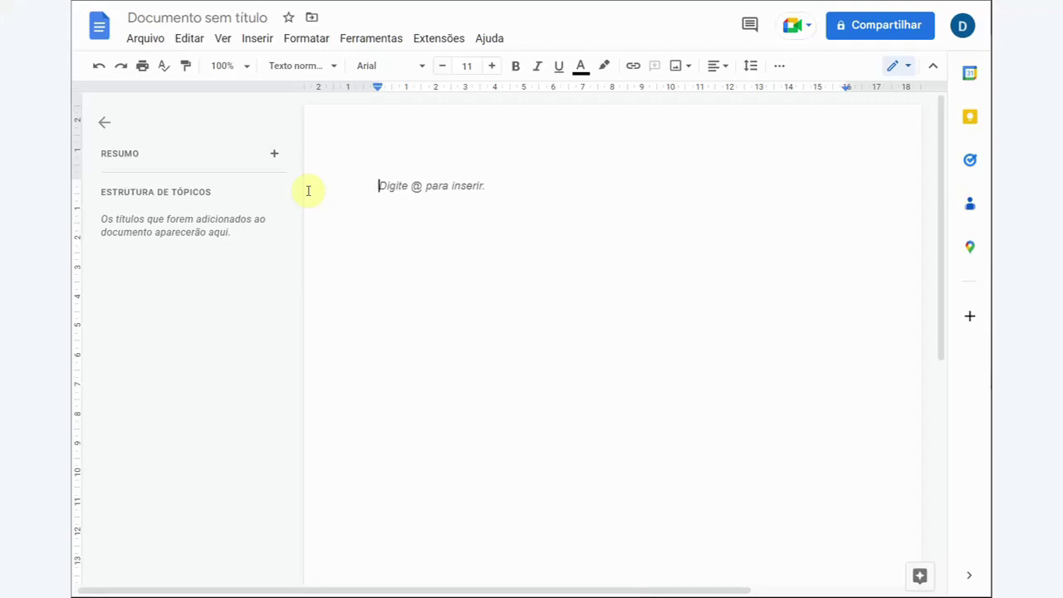
click(866, 28)
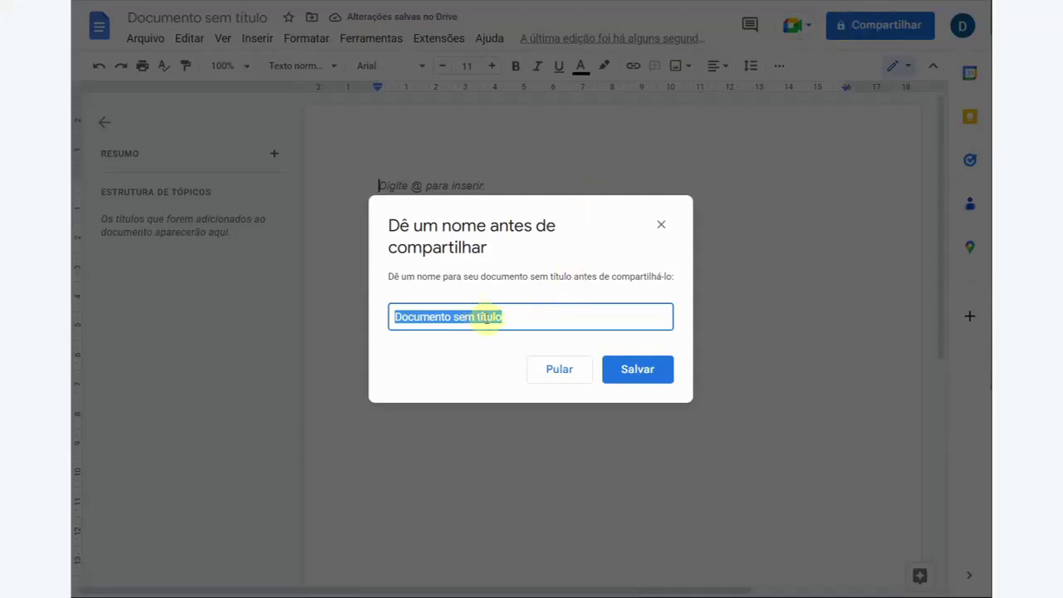
text(sugestões)
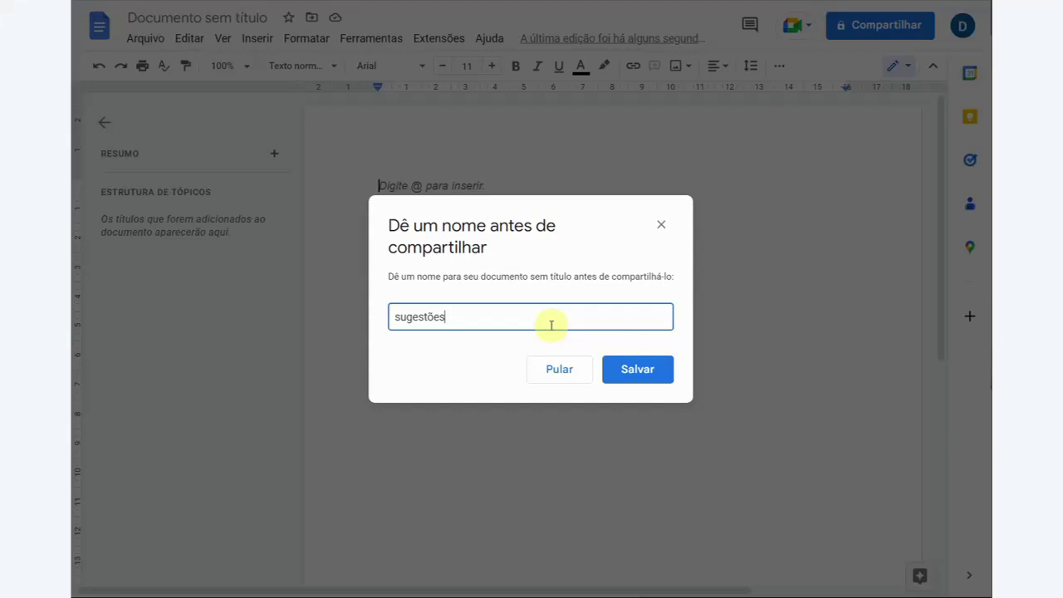
click(630, 371)
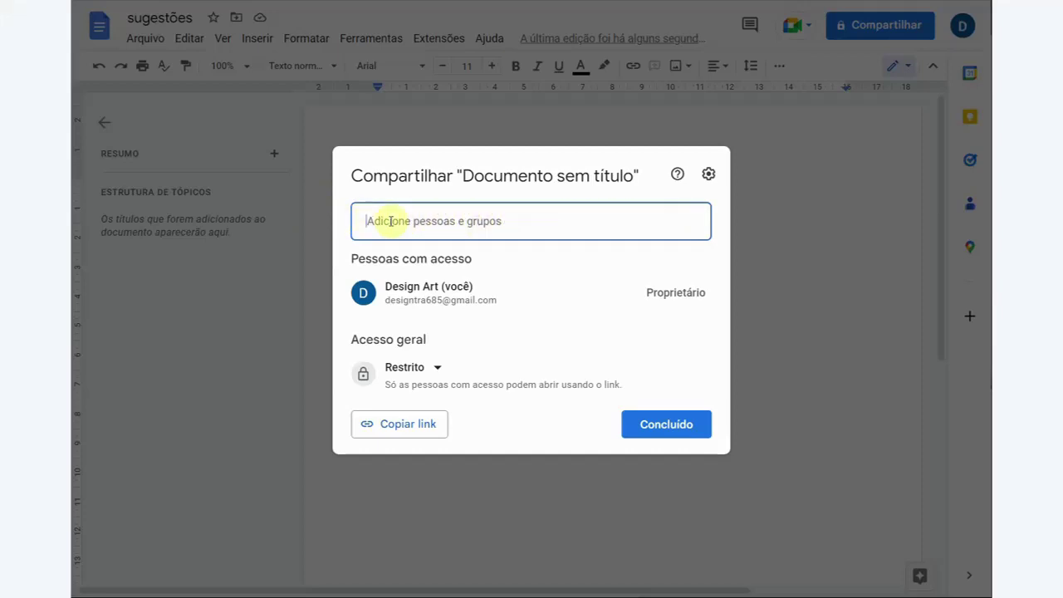
- Set the document's general access to "Qualquer pessoa com o link" with the Editor role and finish sharing
click(438, 375)
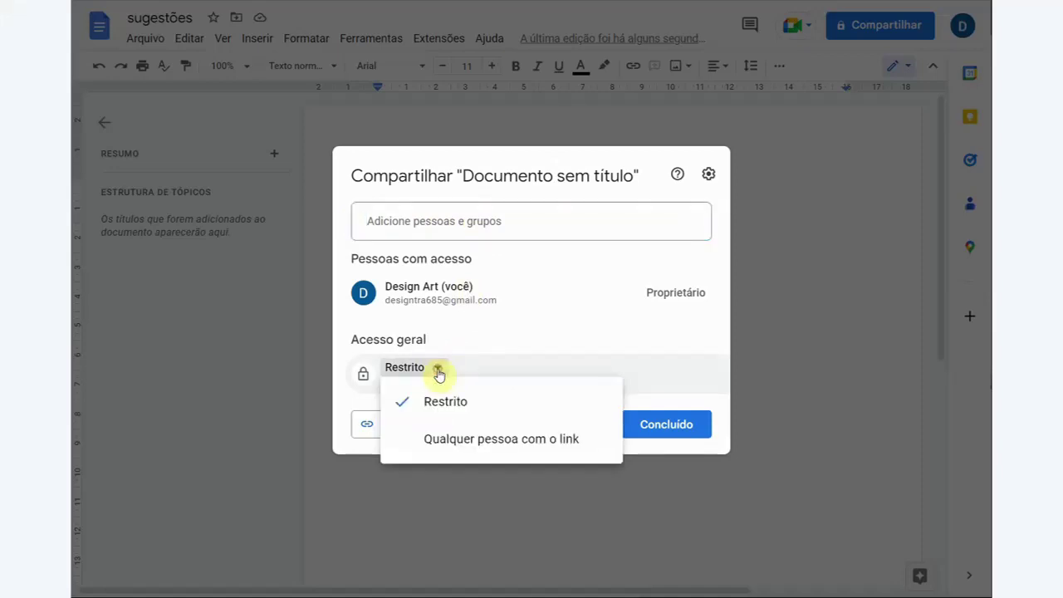
click(428, 442)
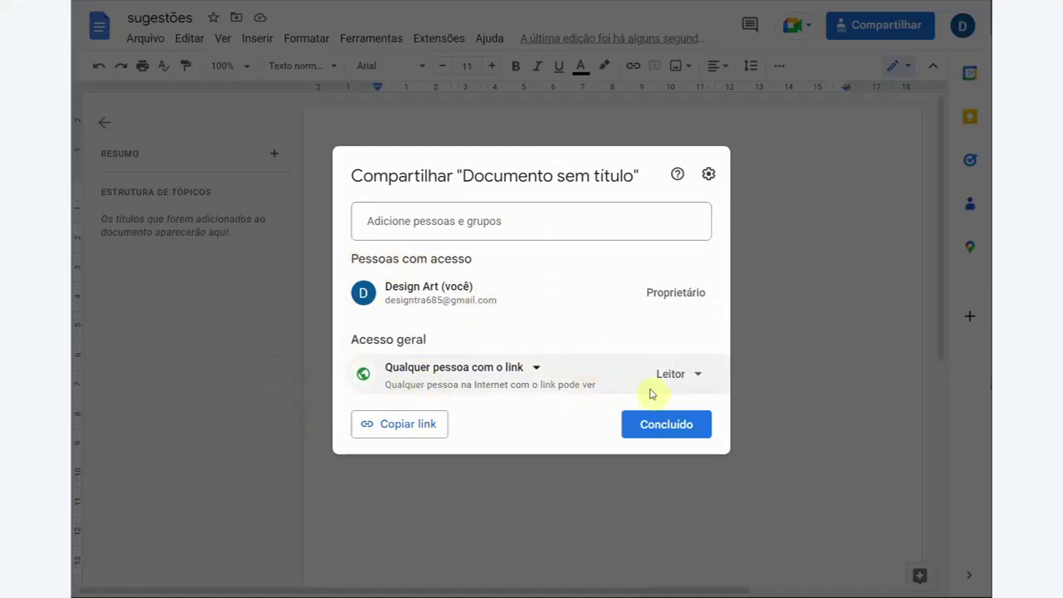
click(701, 375)
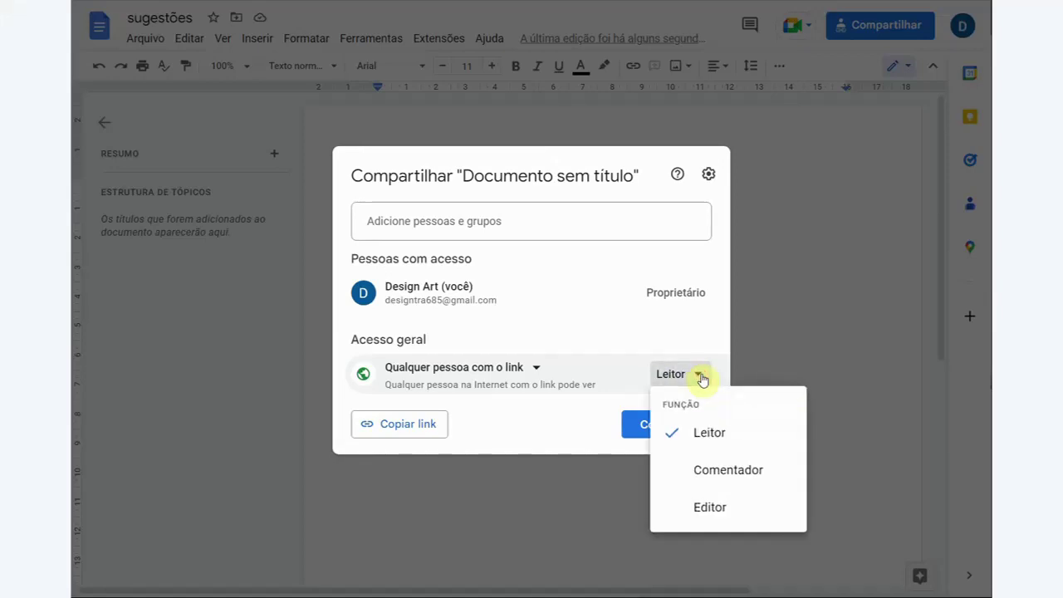
click(701, 510)
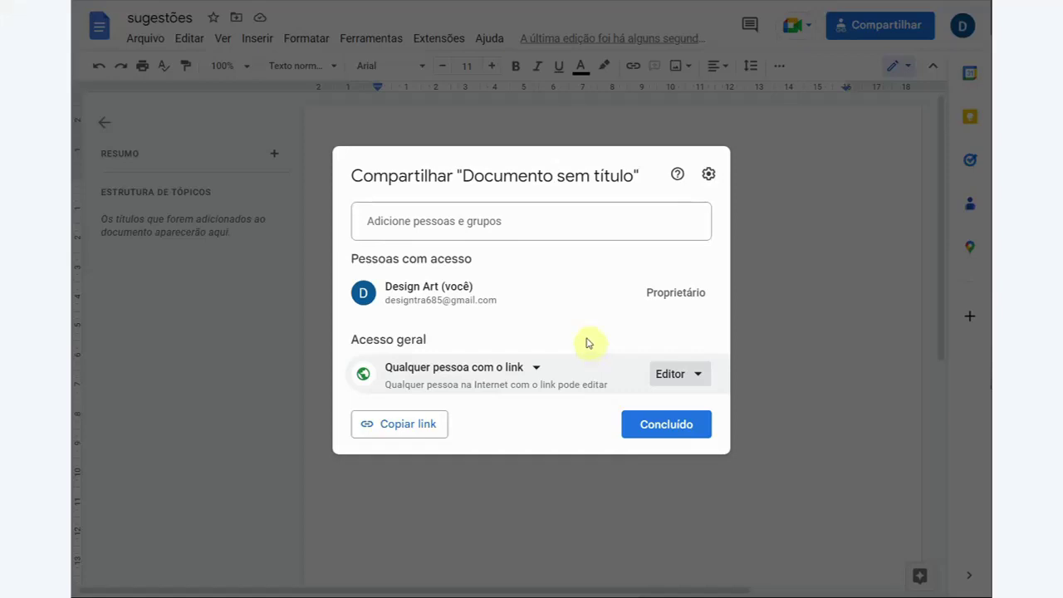
click(665, 426)
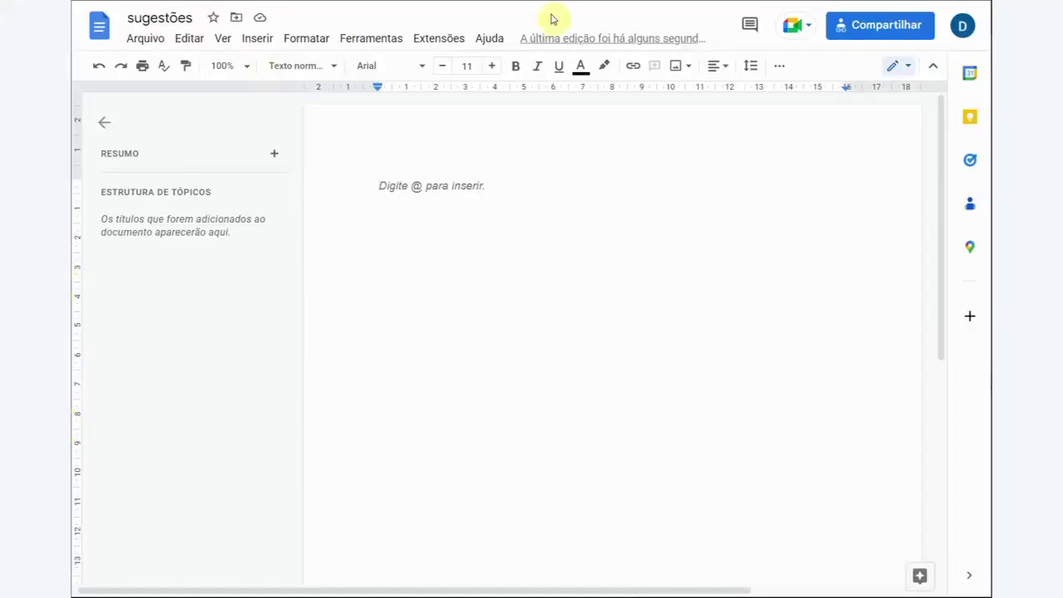
- Return to Google Drive and move the "sugestões" document to the trash
key(ctrl+Tab)
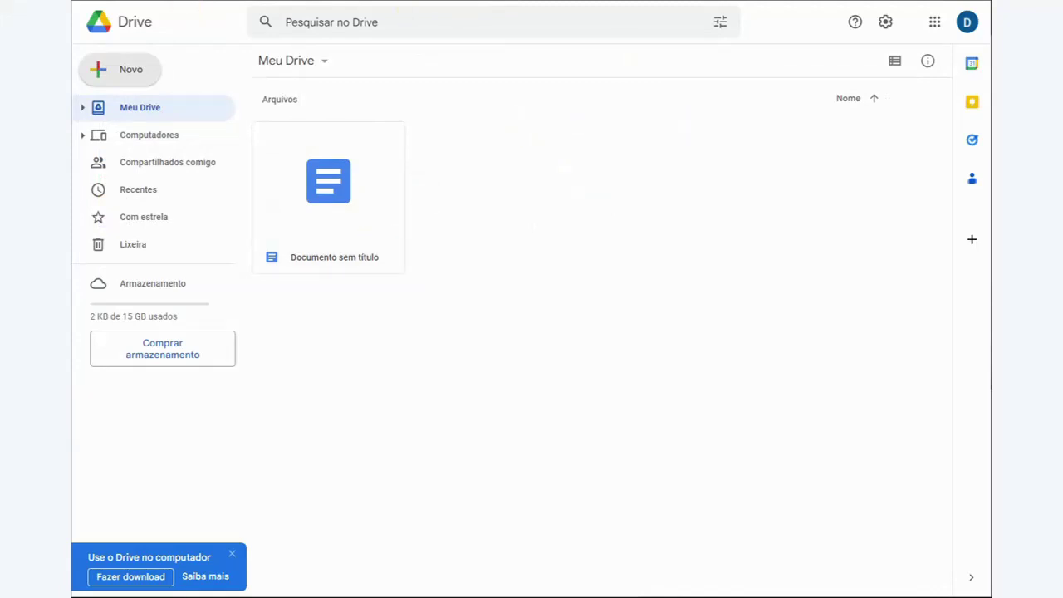
key(ctrl+Tab)
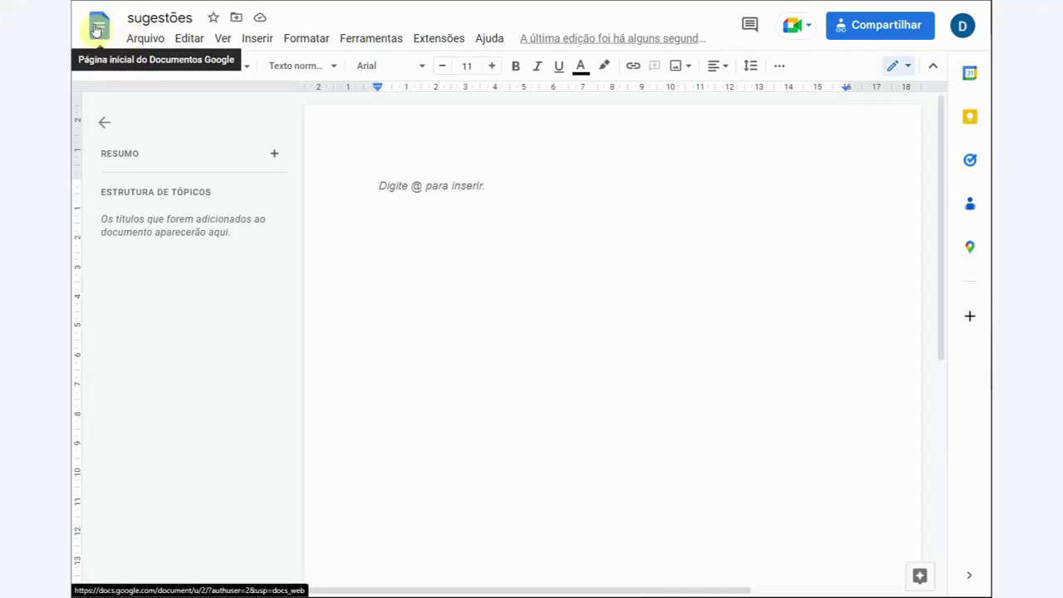
click(179, 18)
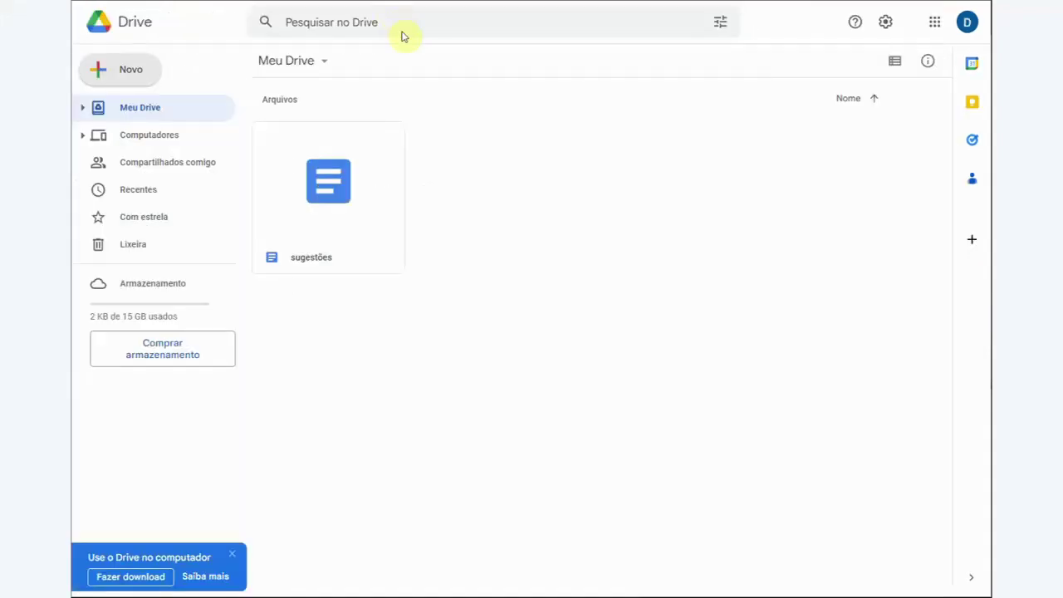
click(336, 226)
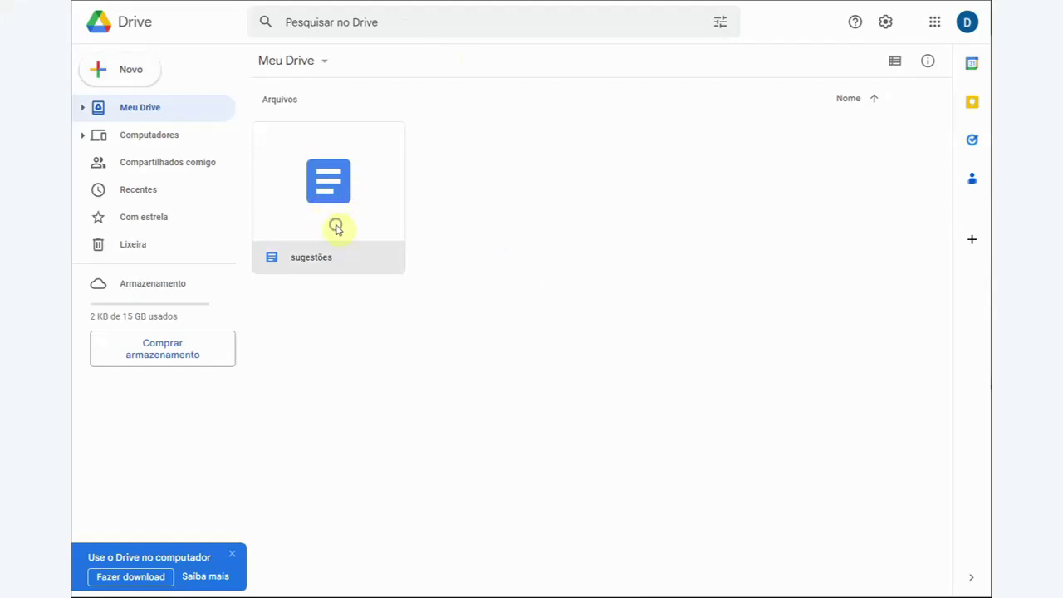
right_click(335, 226)
click(389, 545)
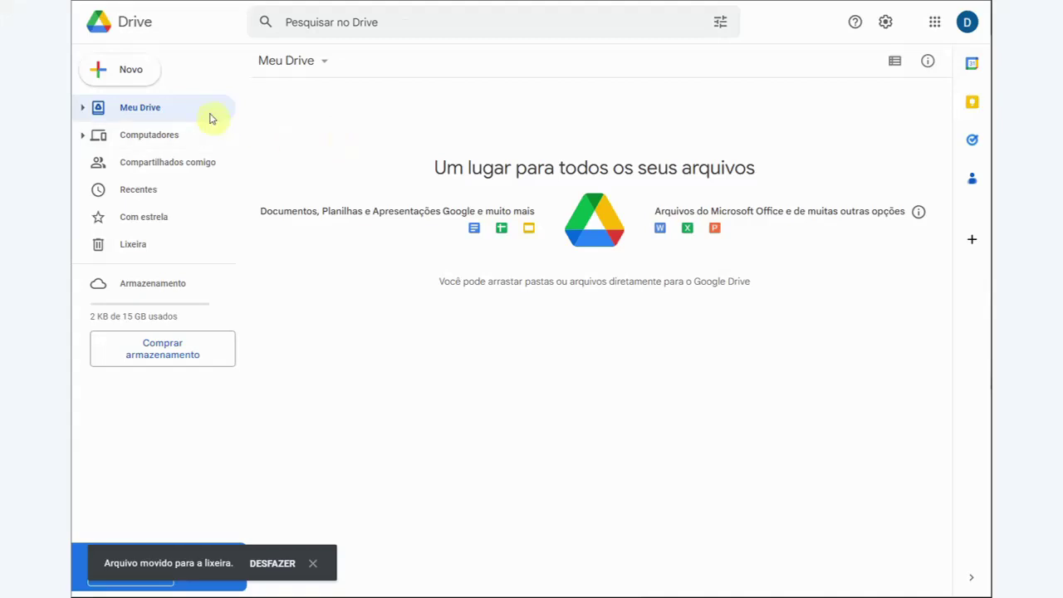
- Create a new folder named "Aula Forms" in Meu Drive
click(127, 73)
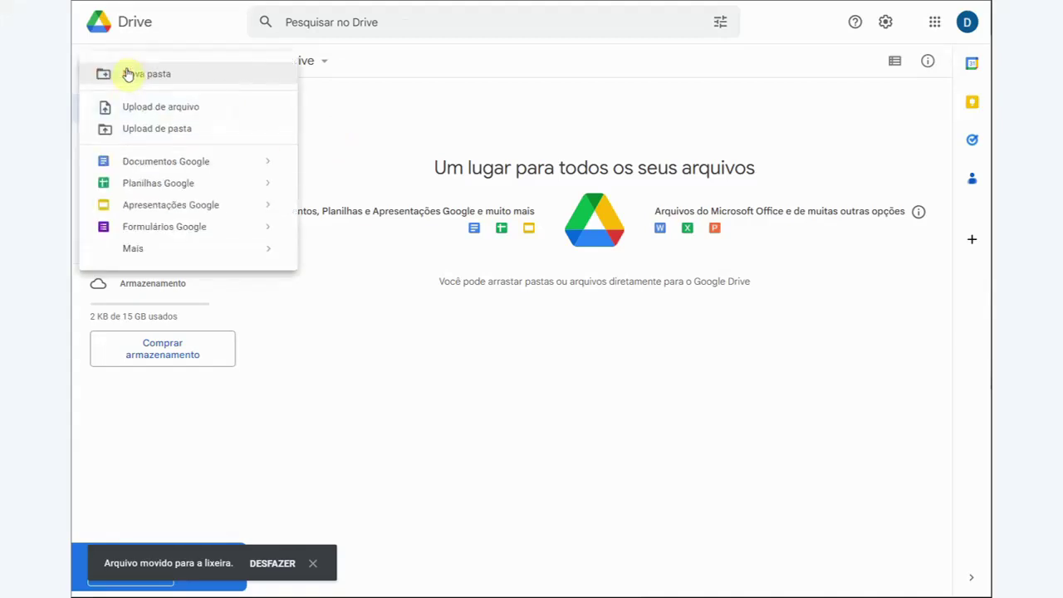
click(139, 74)
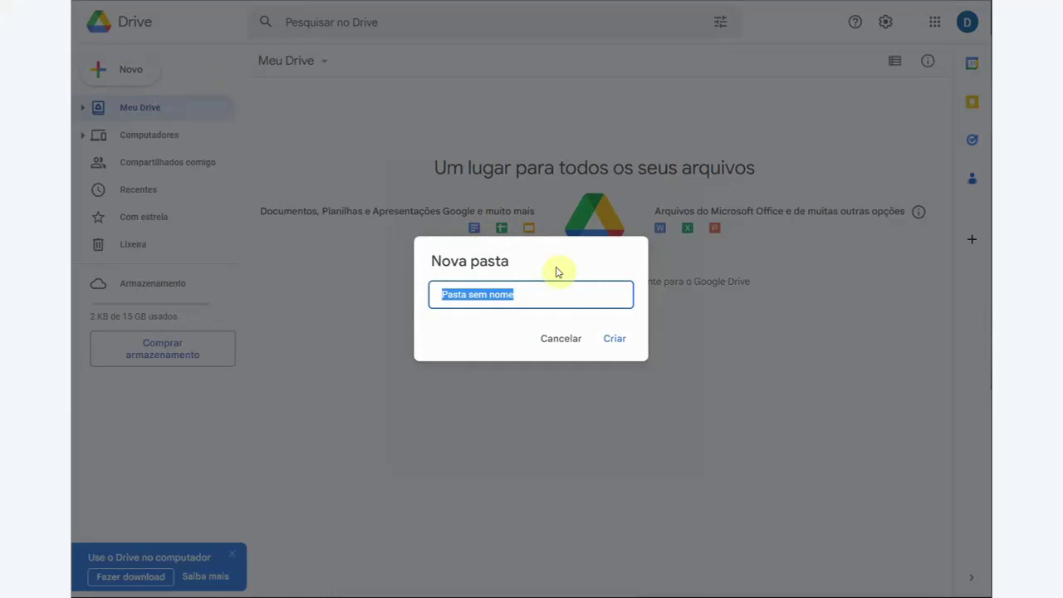
text(Aula Forms)
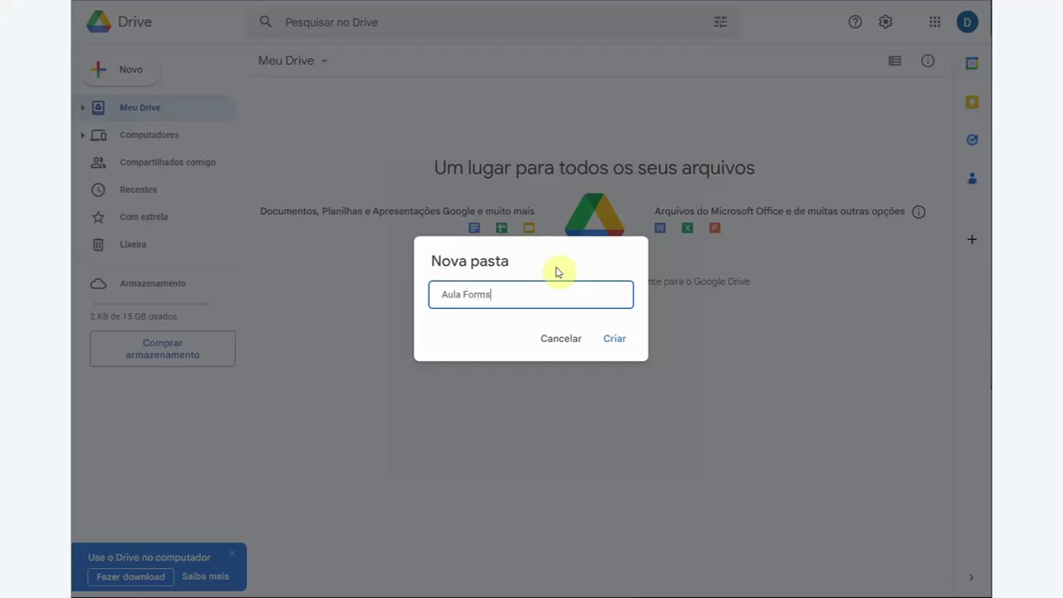
click(615, 341)
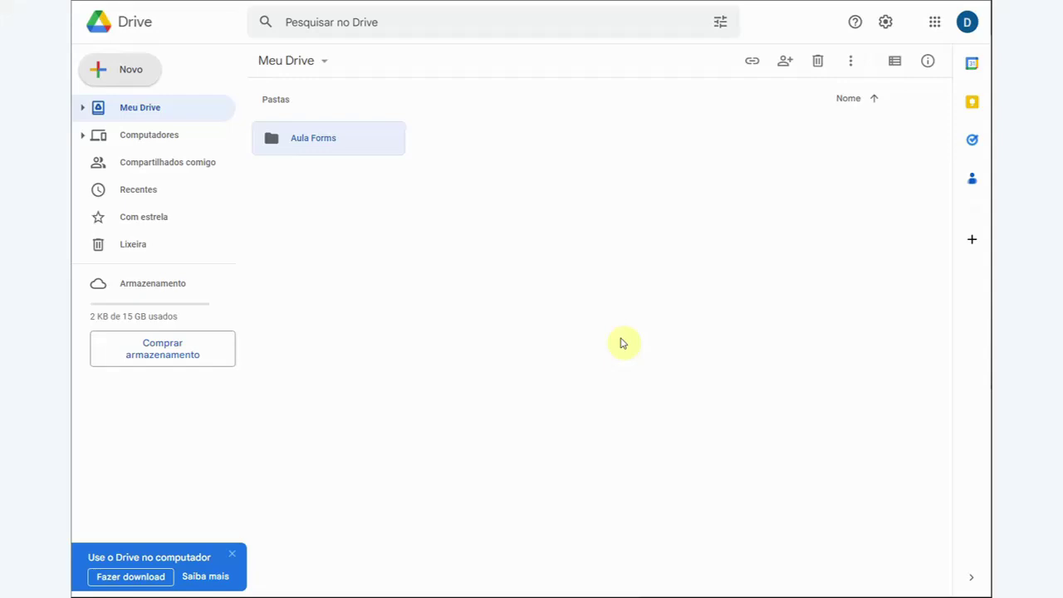
- Look inside the "Aula Forms" folder, return to Meu Drive and review the folder's sharing options without changing them
double_click(321, 143)
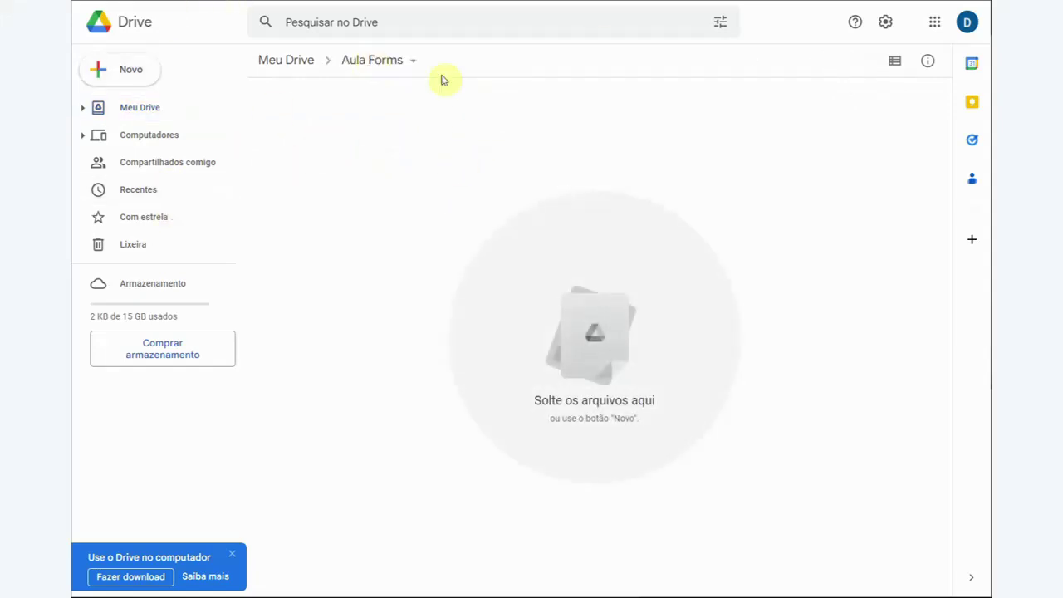
click(274, 68)
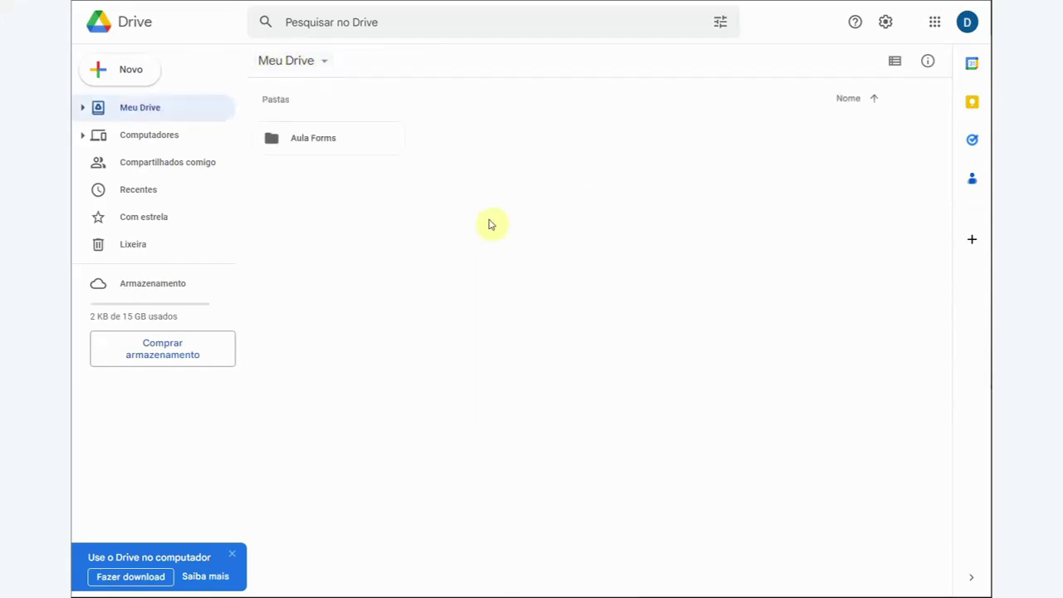
right_click(317, 141)
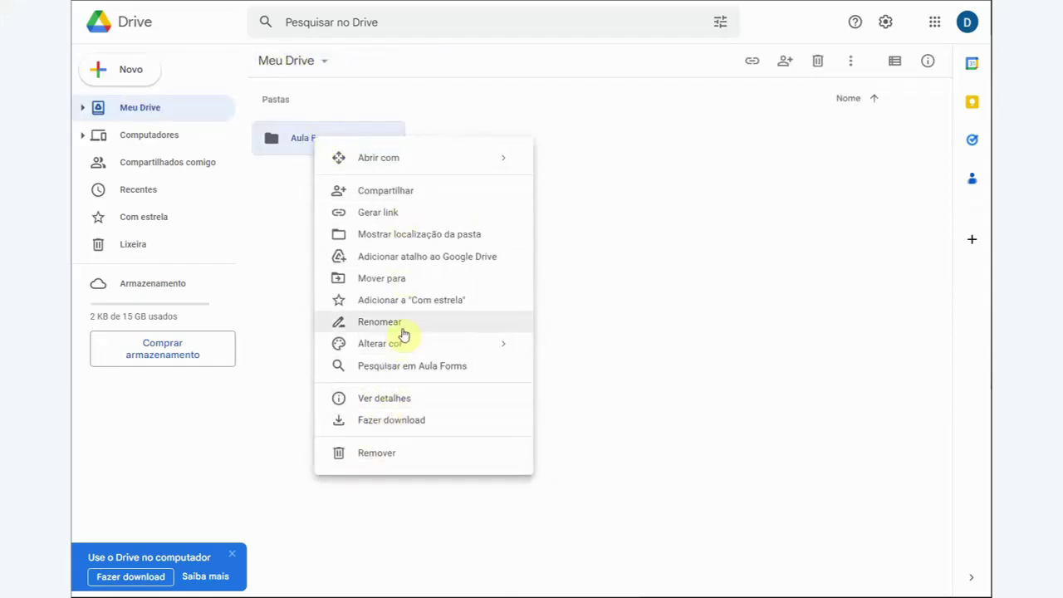
click(385, 193)
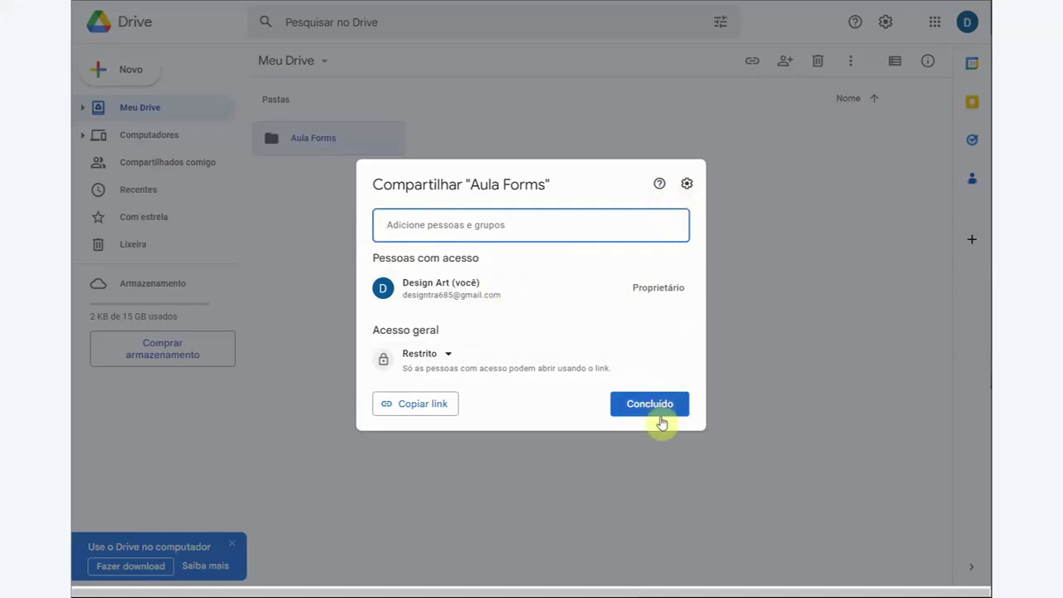
click(740, 287)
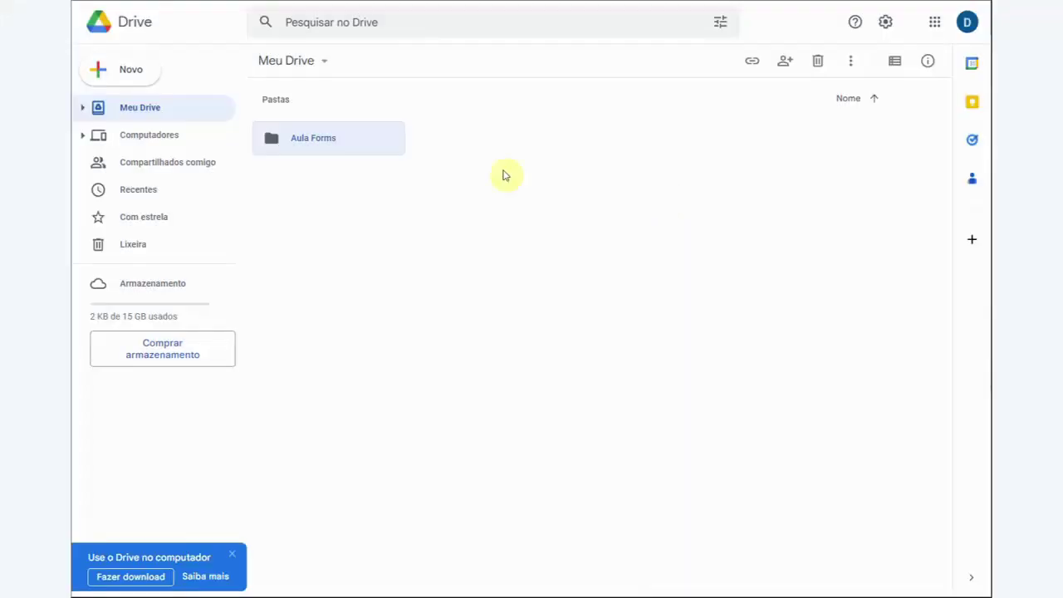
- Create a blank Google Forms form inside the "Aula Forms" folder
double_click(315, 142)
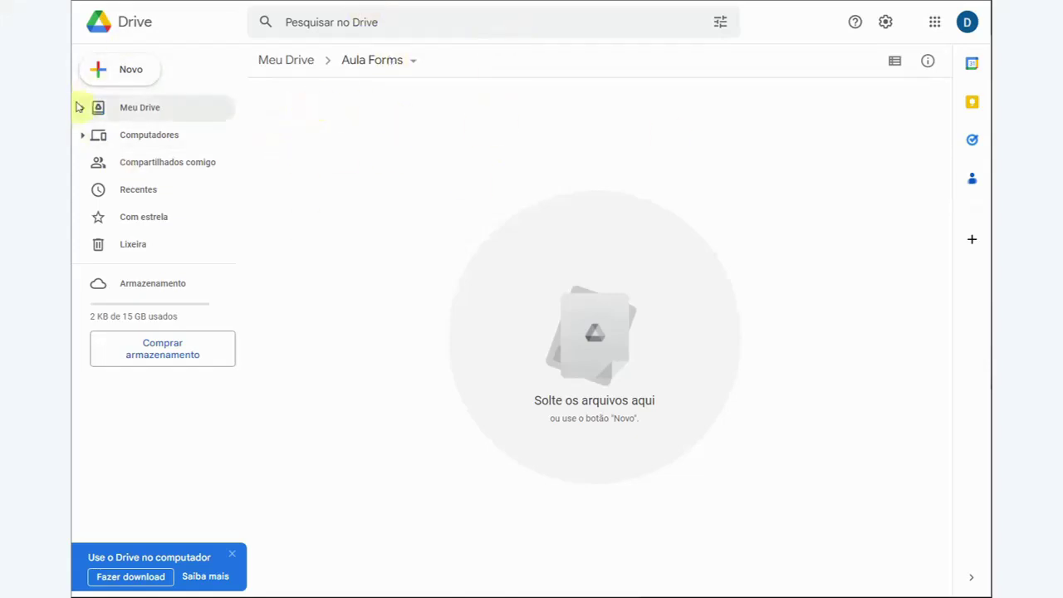
click(129, 71)
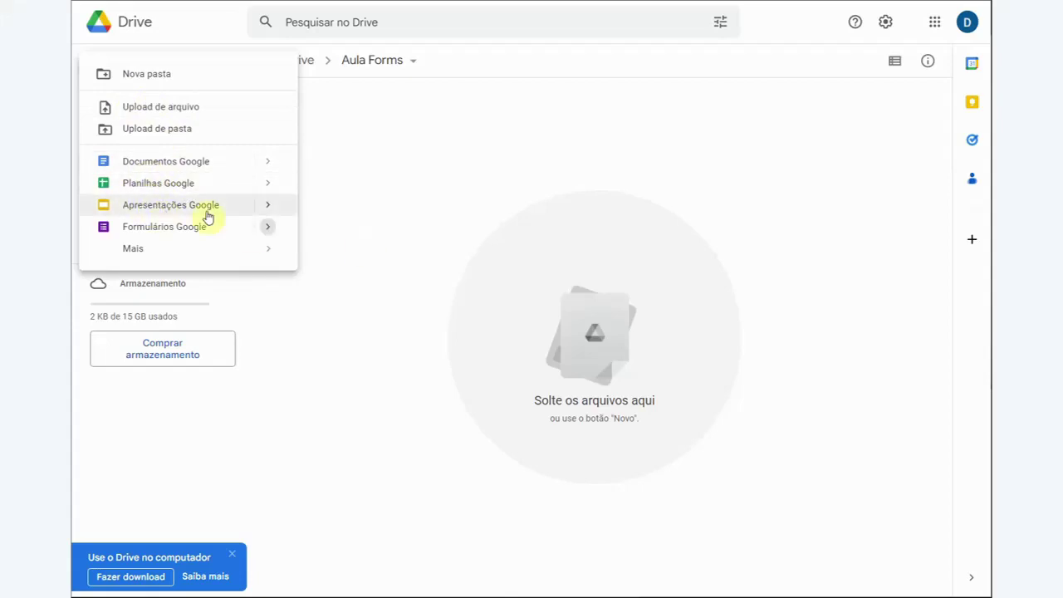
click(148, 227)
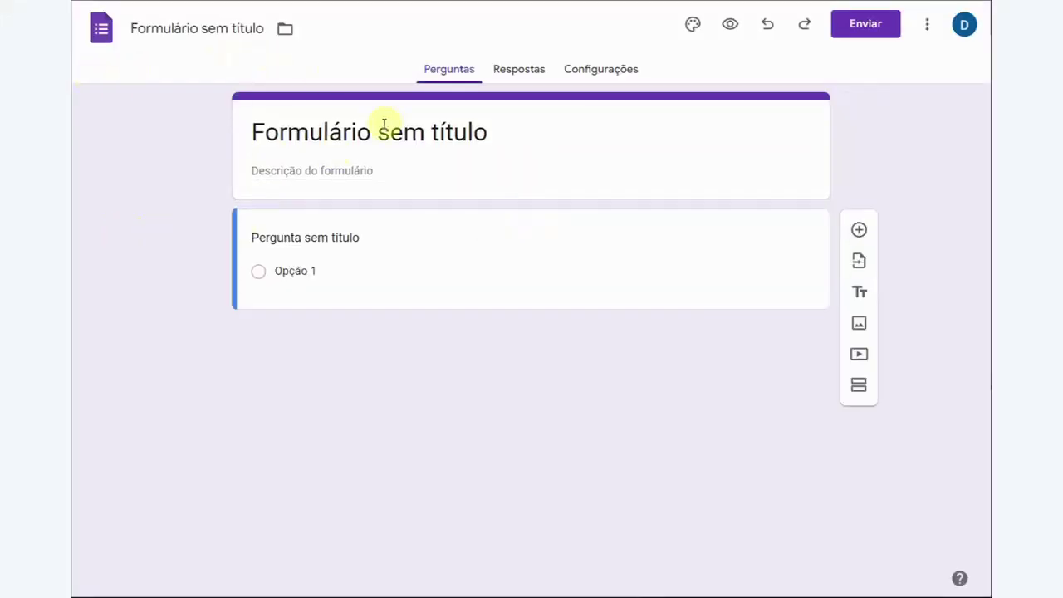
- Replace the form's placeholder title with "Meu primeiro formulário"
click(281, 129)
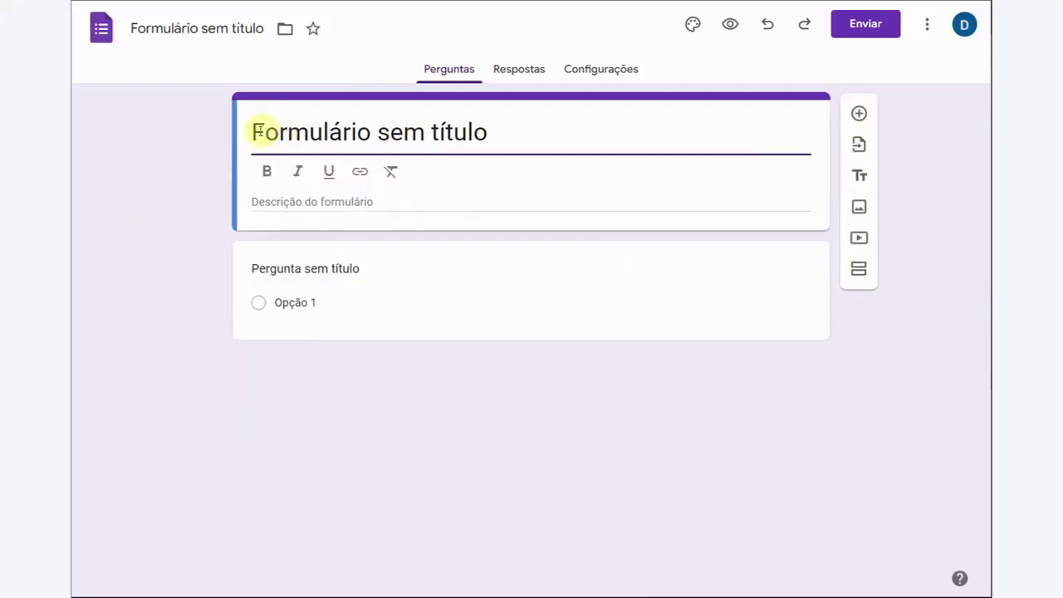
drag(253, 133, 500, 133)
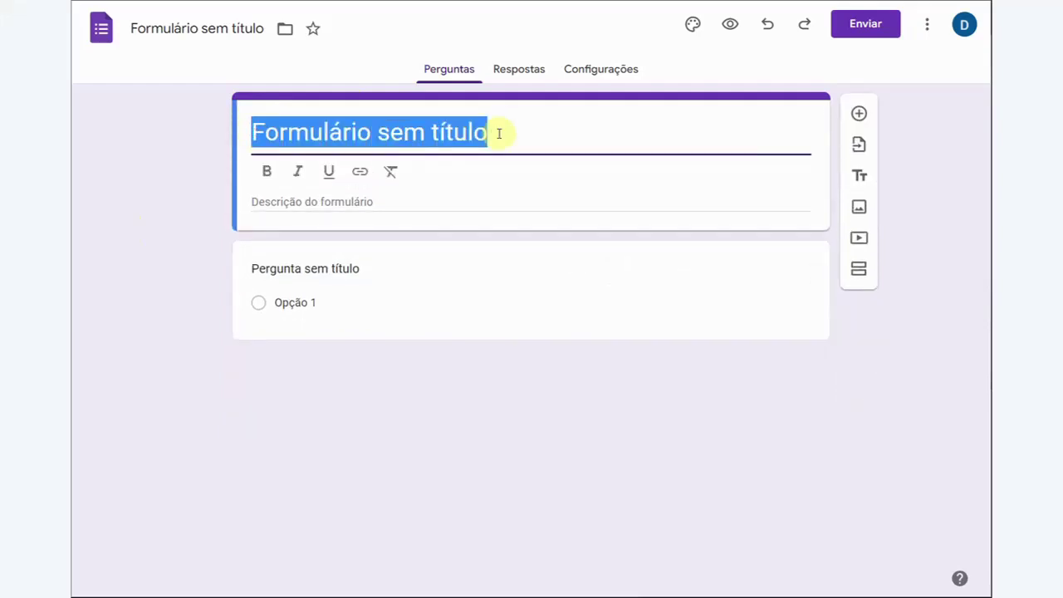
text(meu p)
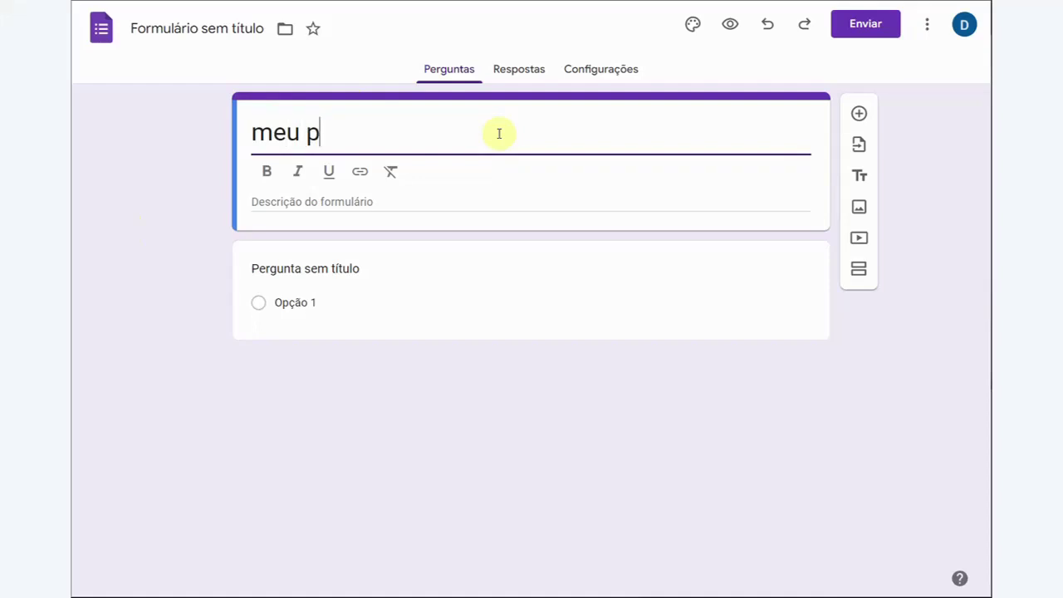
text(rimeiro )
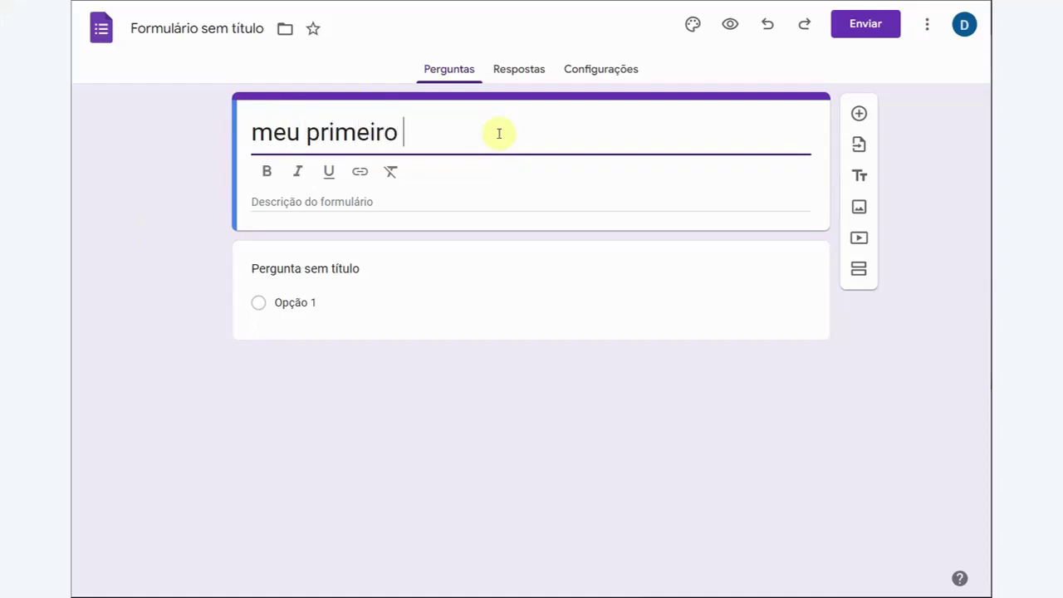
text(formulá)
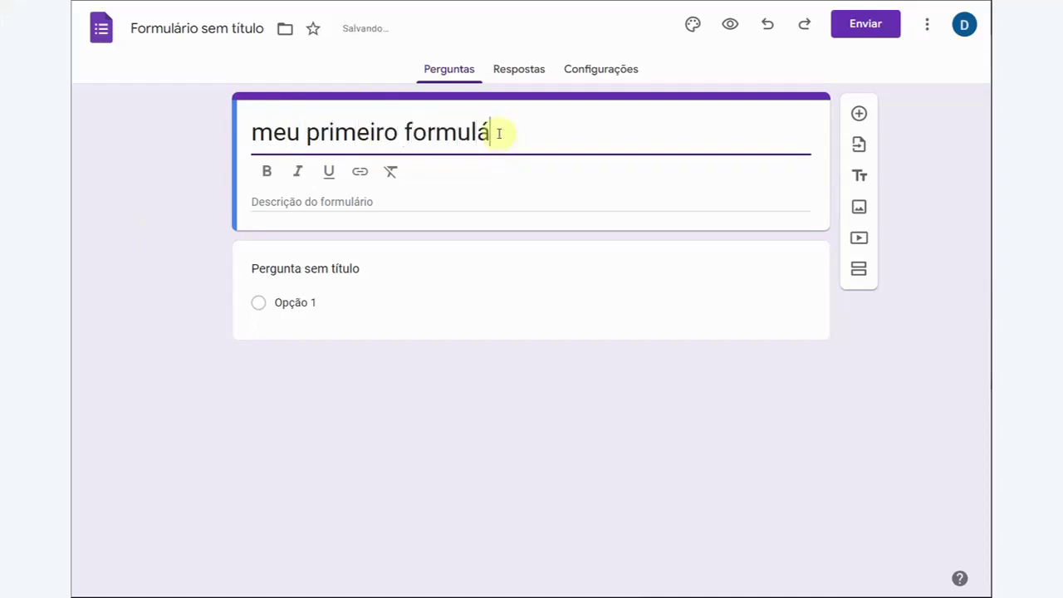
text(rio)
click(269, 133)
key(BackSpace)
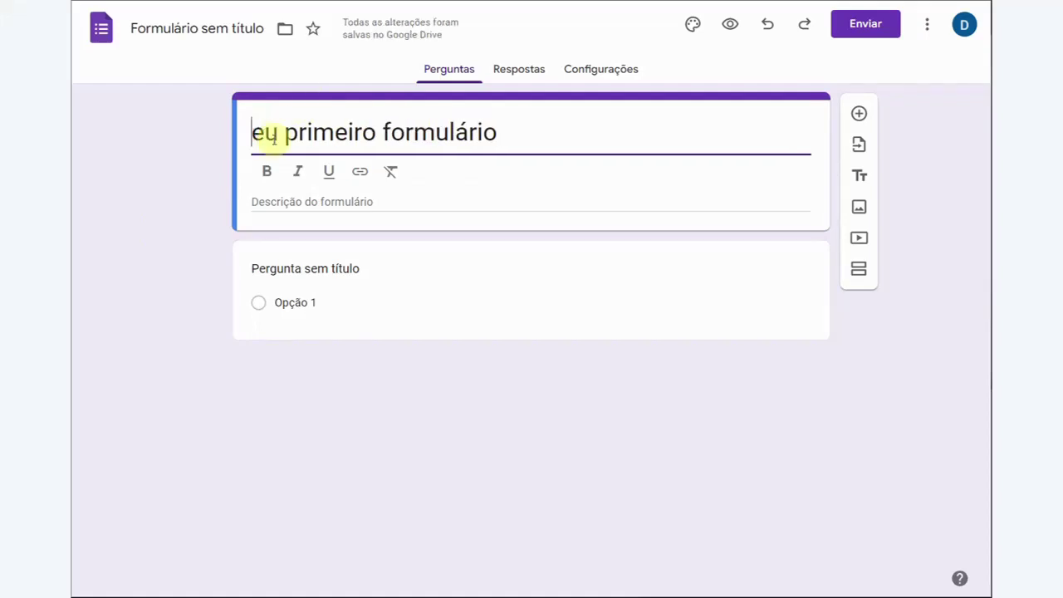
text(M)
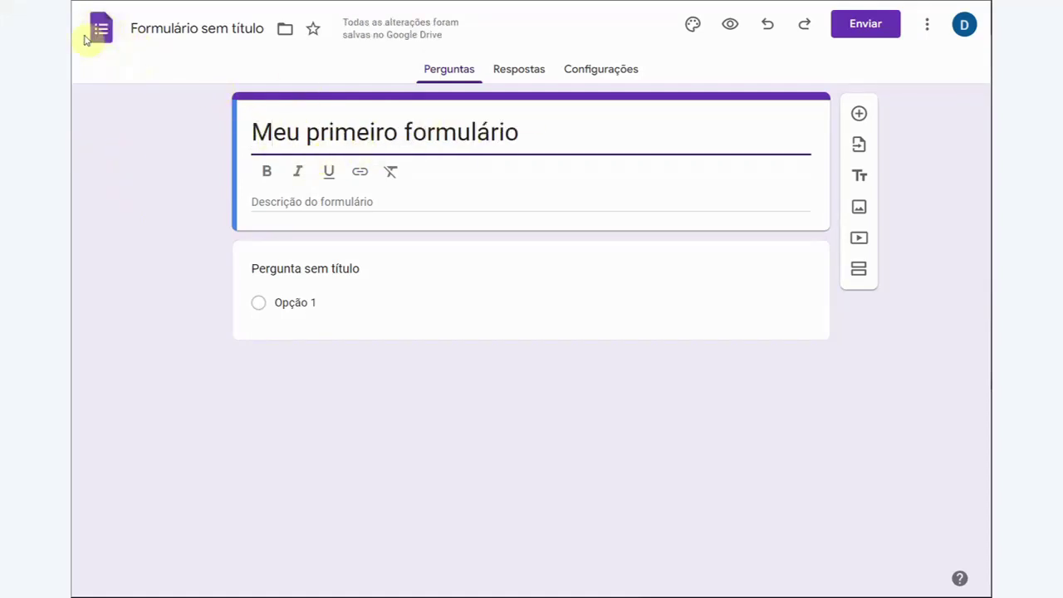
- Name the form file "Meu primeiro formulário", reload the page, check the file in the "Aula Forms" folder and return to the form
click(146, 29)
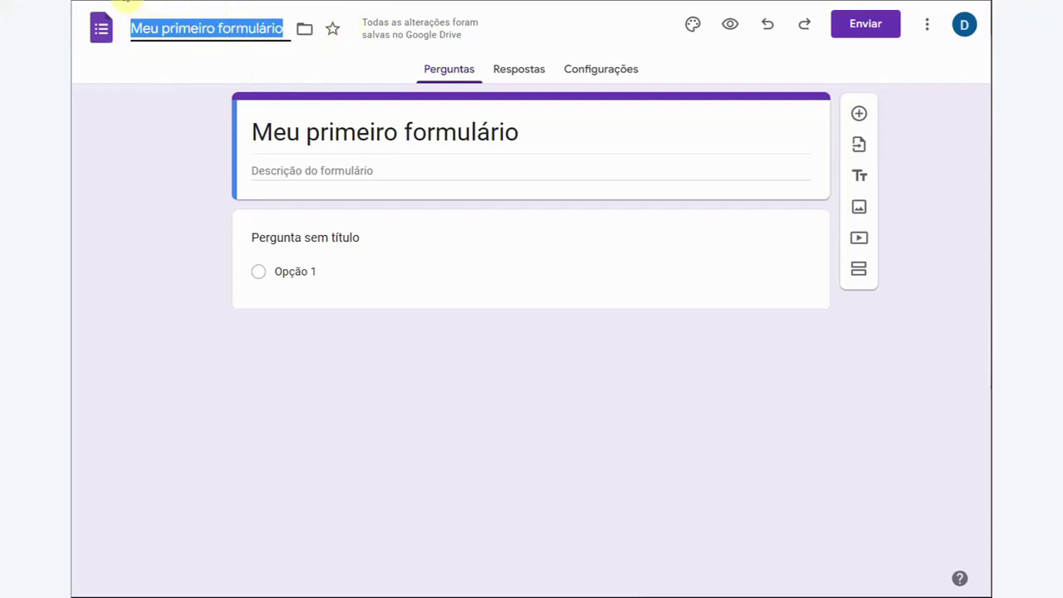
key(F5)
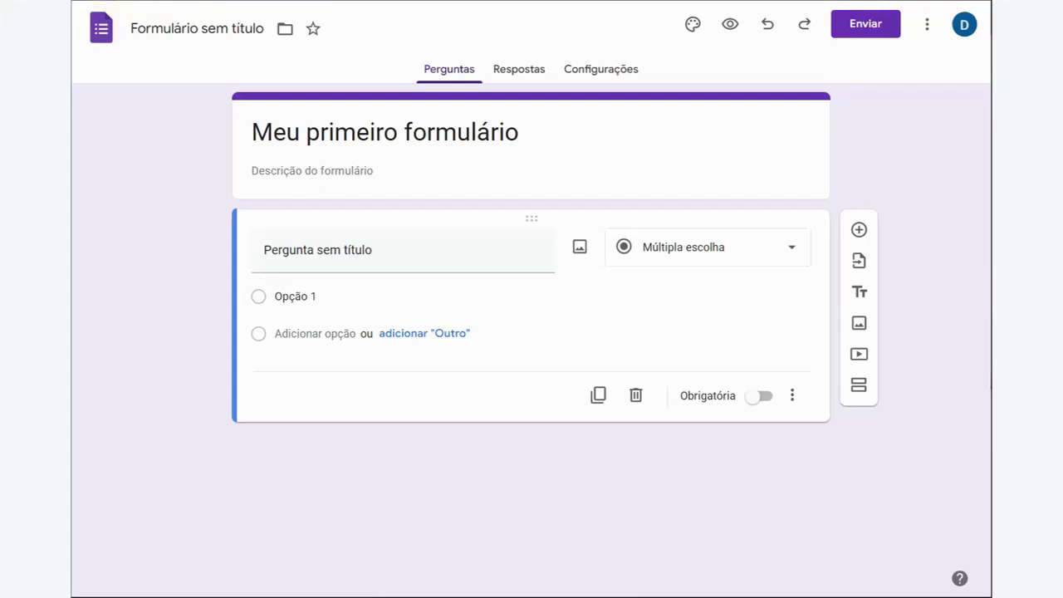
mouse_move(400, 1)
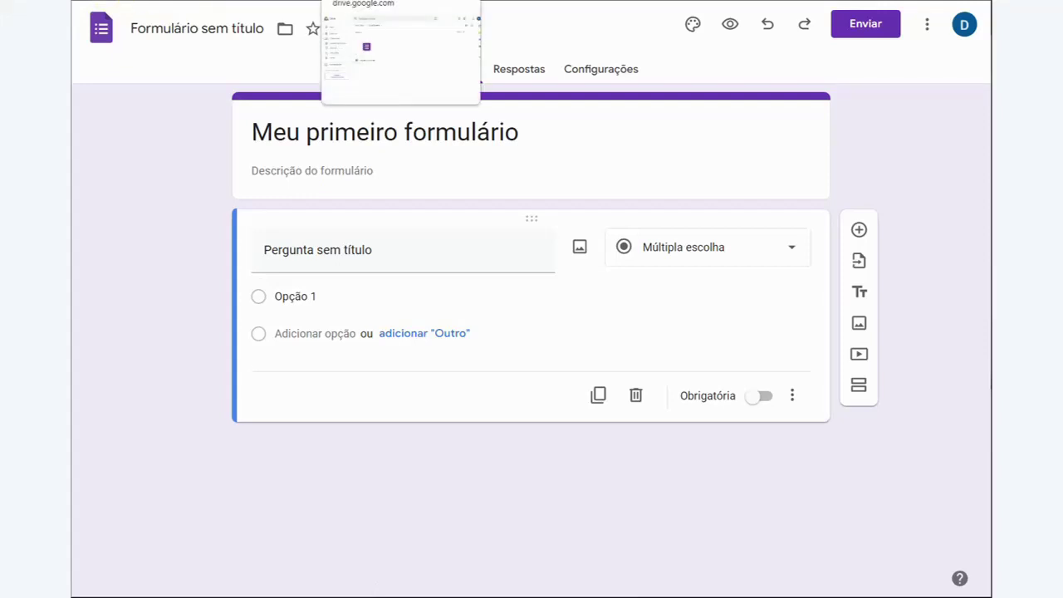
click(401, 1)
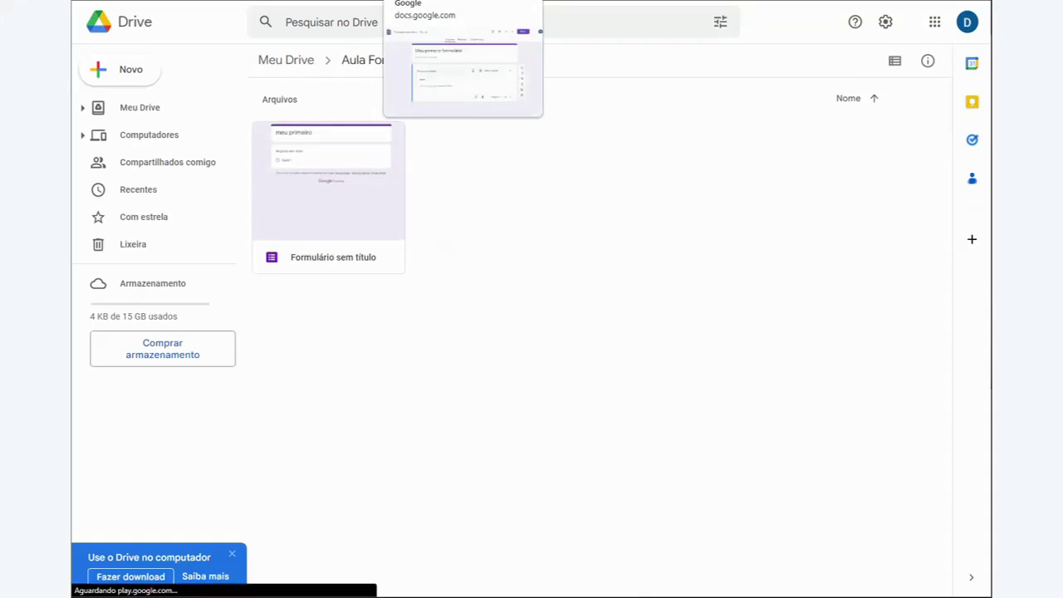
click(423, 0)
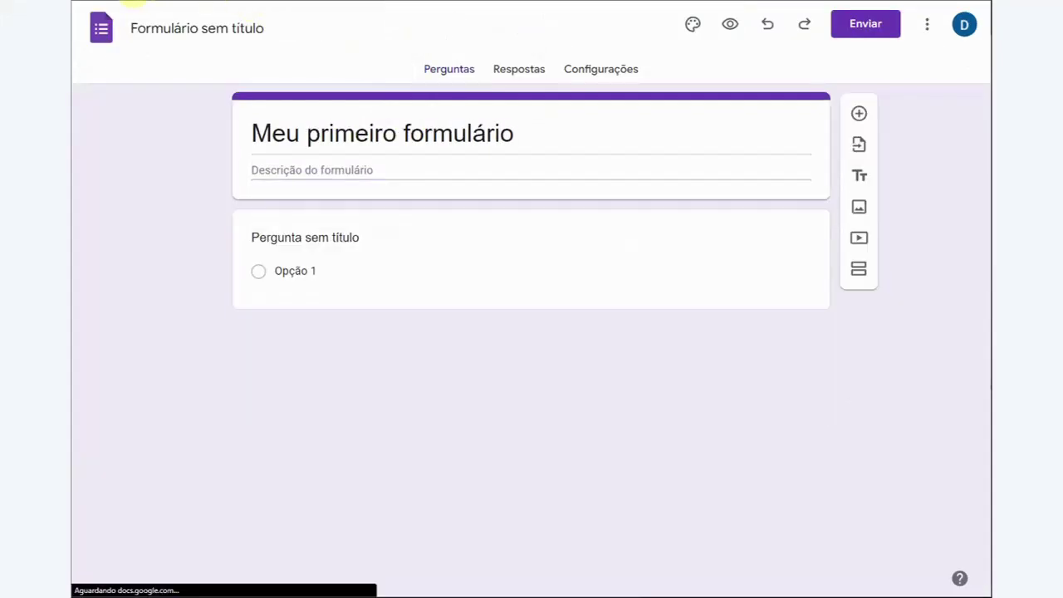
- Add the description "Primeiros passos" below the form's title
double_click(270, 133)
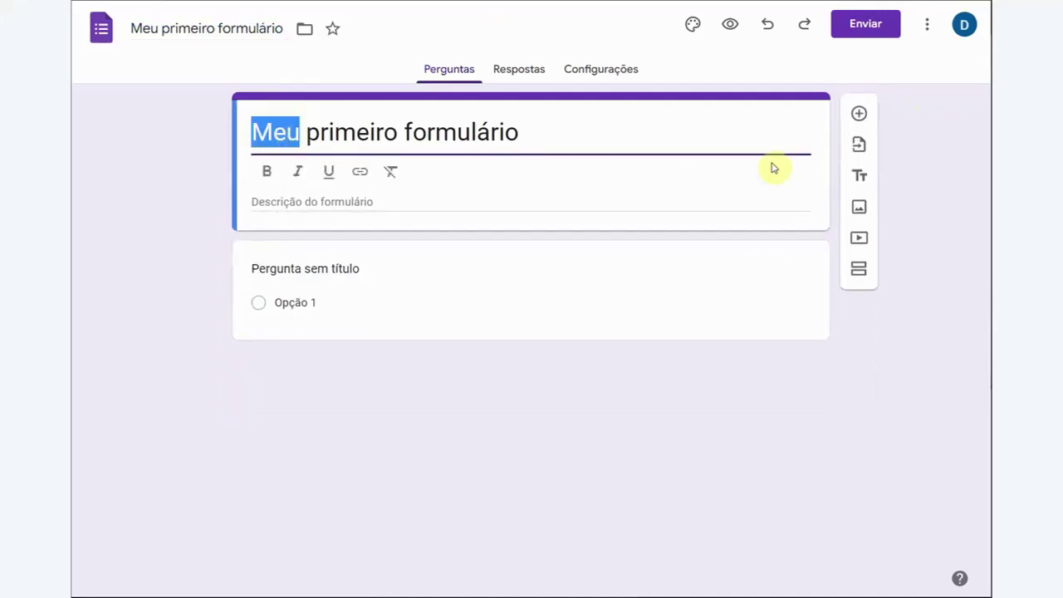
click(523, 130)
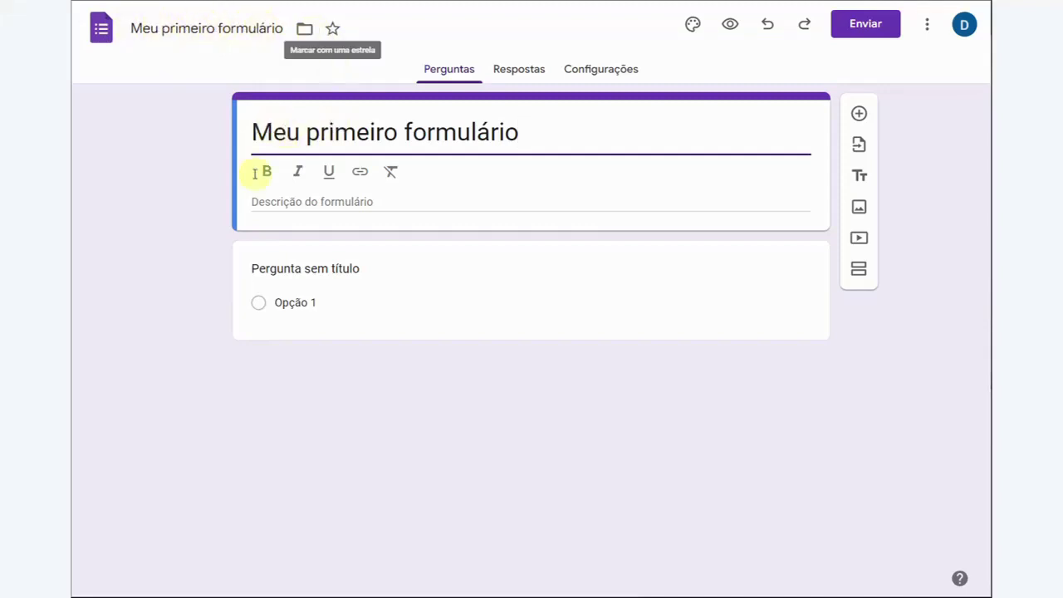
click(257, 203)
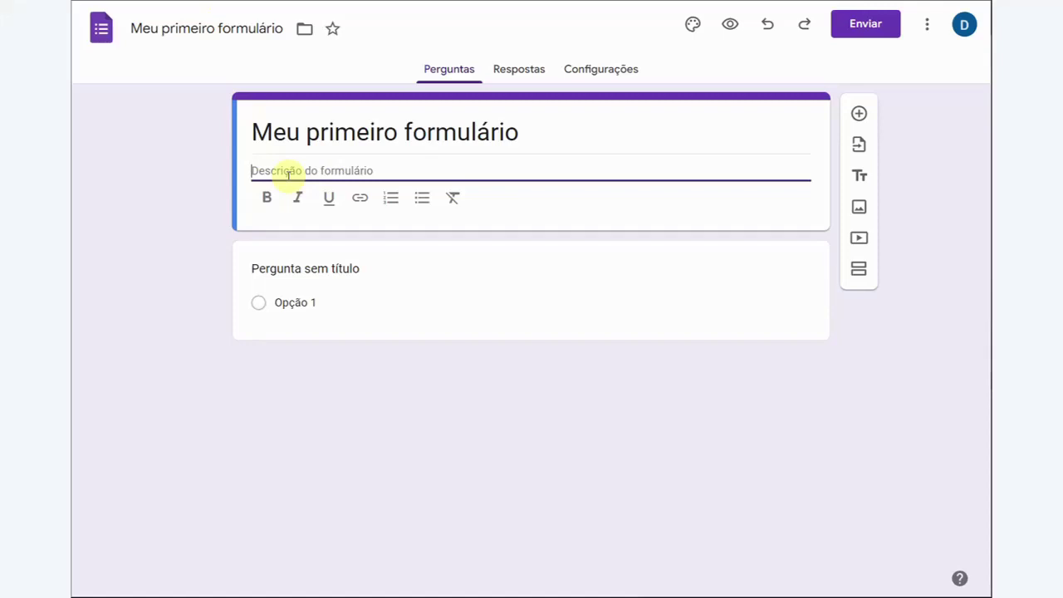
text(Primeiros passos)
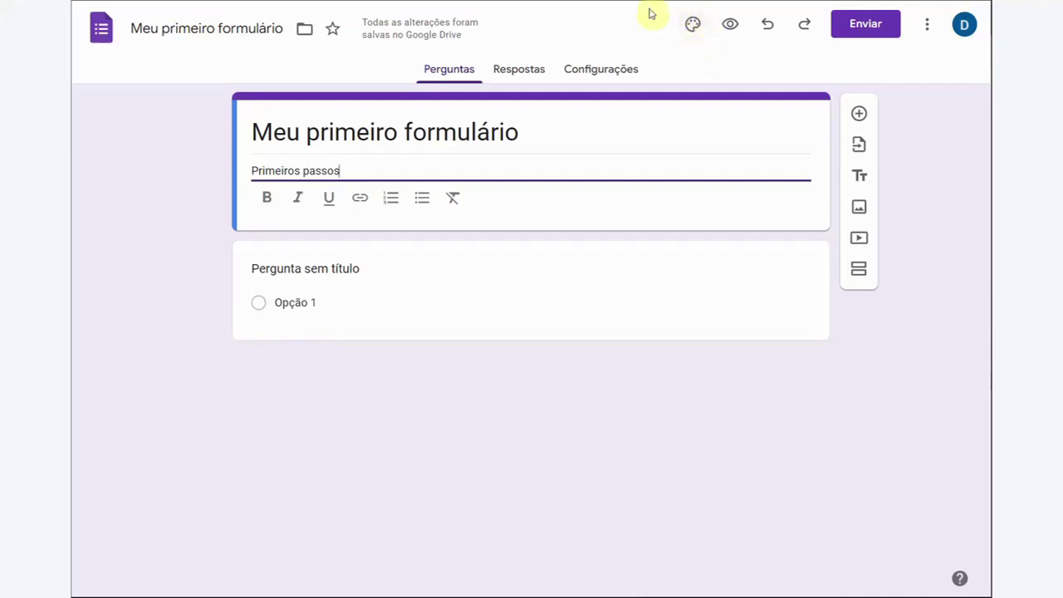
- In the form's theme settings, set the header font to Pacifico and the question font to Montserrat
click(693, 28)
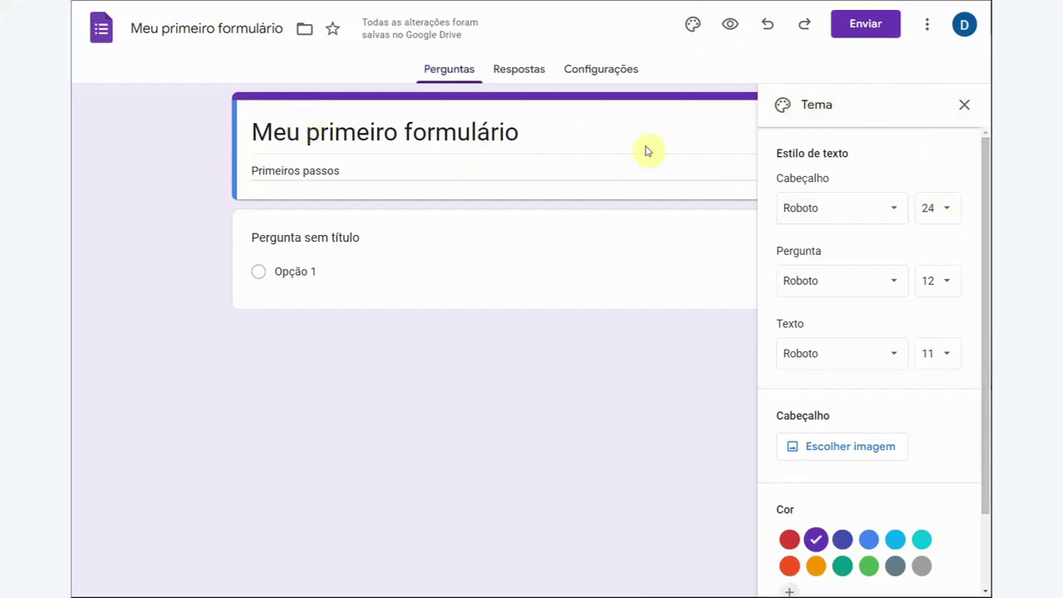
click(894, 209)
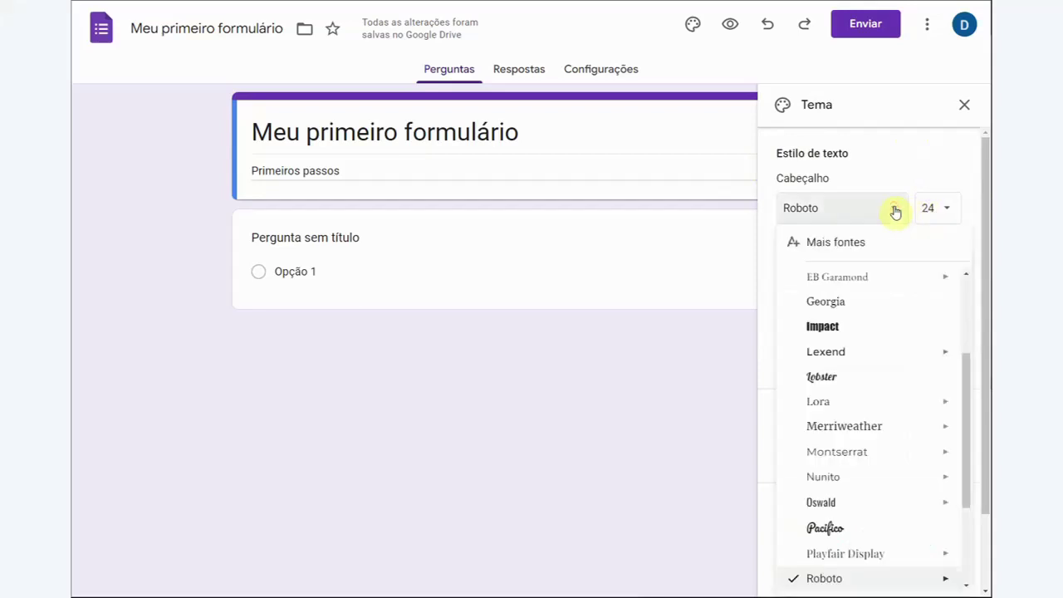
click(835, 529)
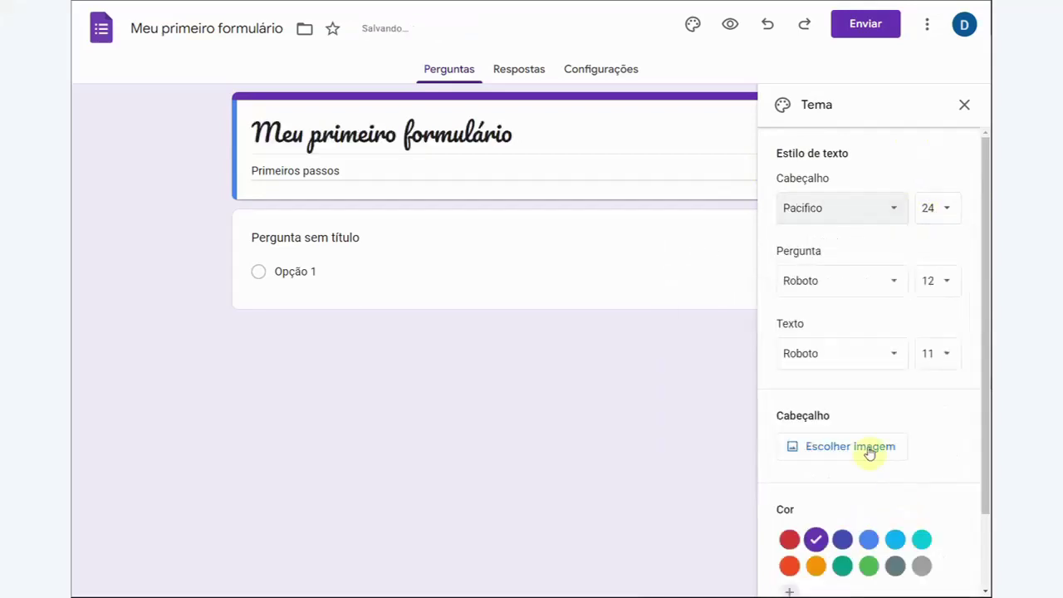
click(891, 285)
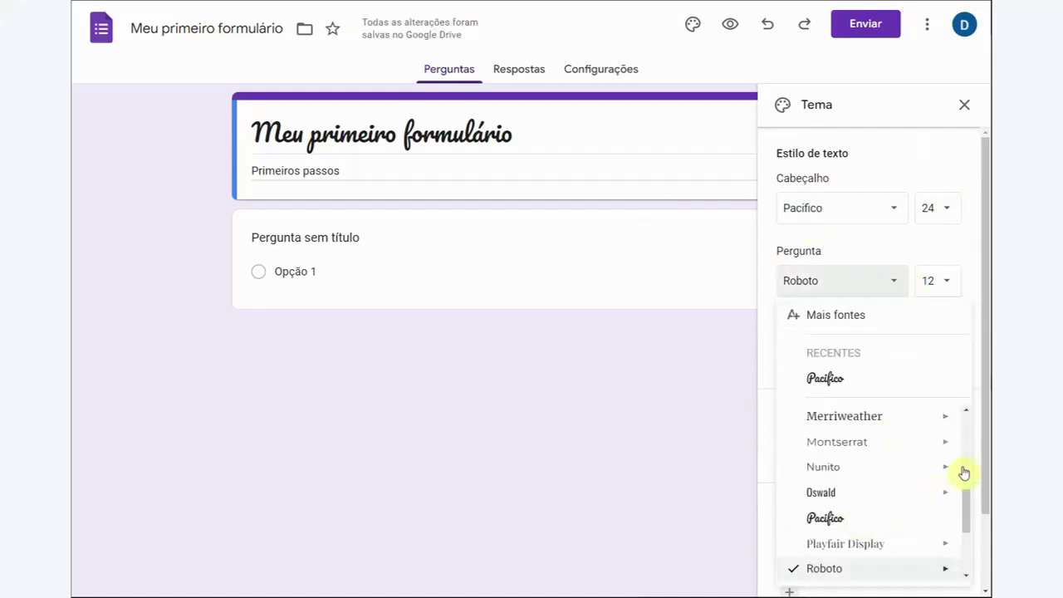
click(814, 442)
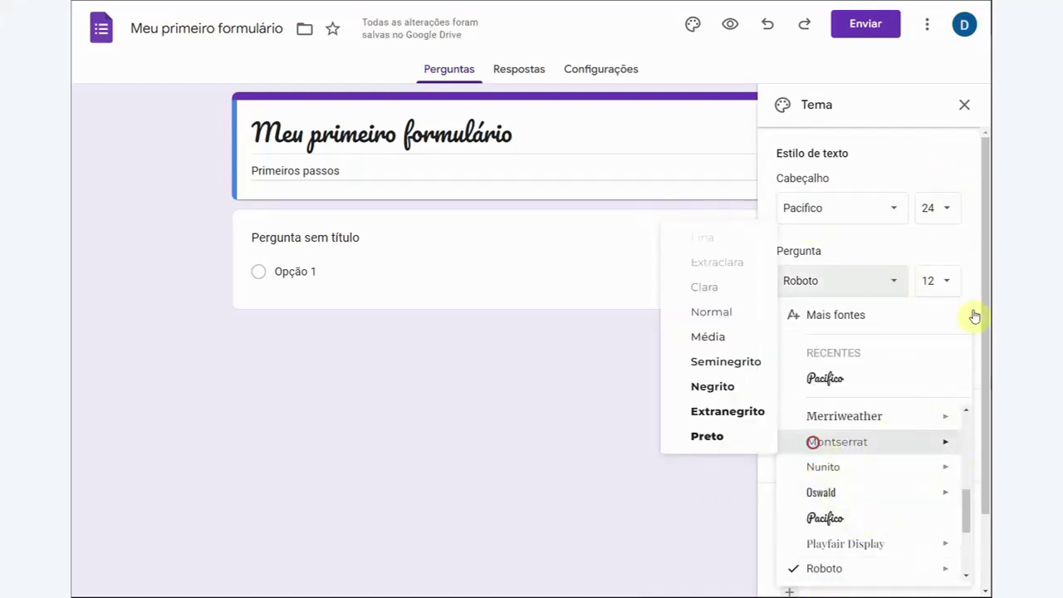
- Set the theme's header font and text font to Montserrat
click(892, 213)
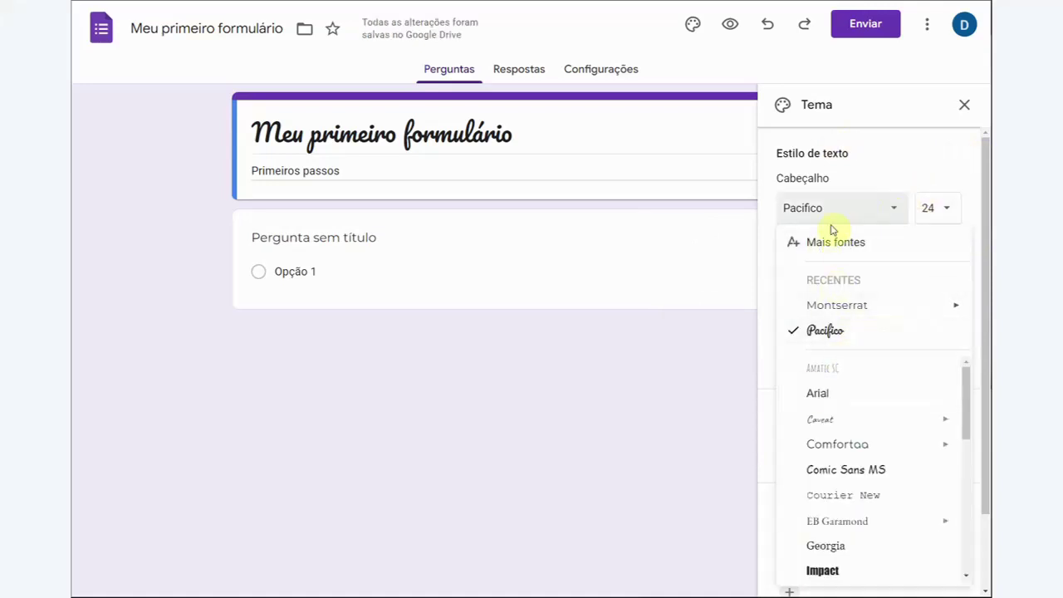
click(834, 307)
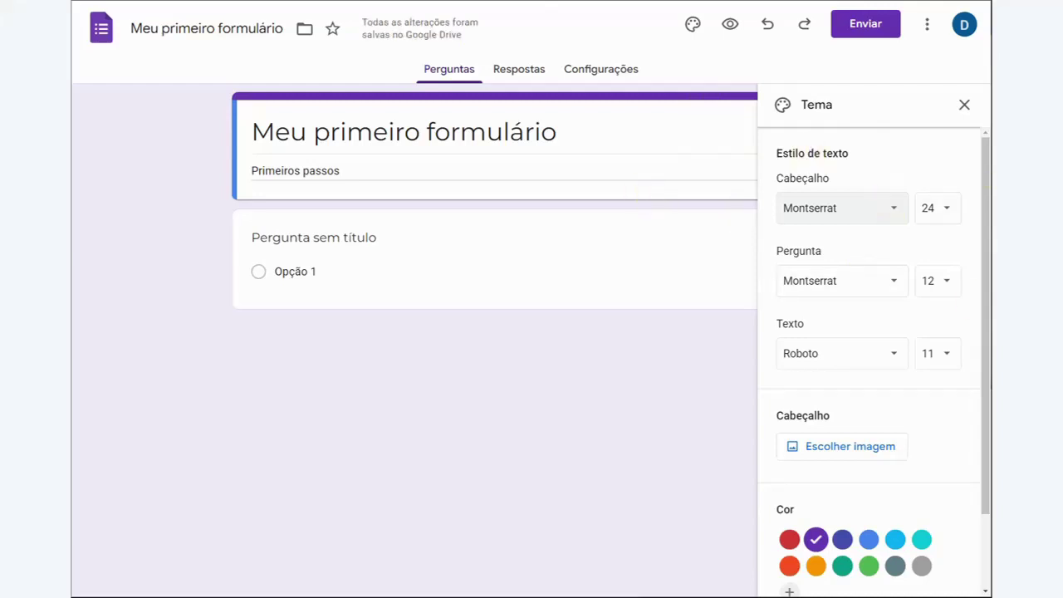
click(892, 354)
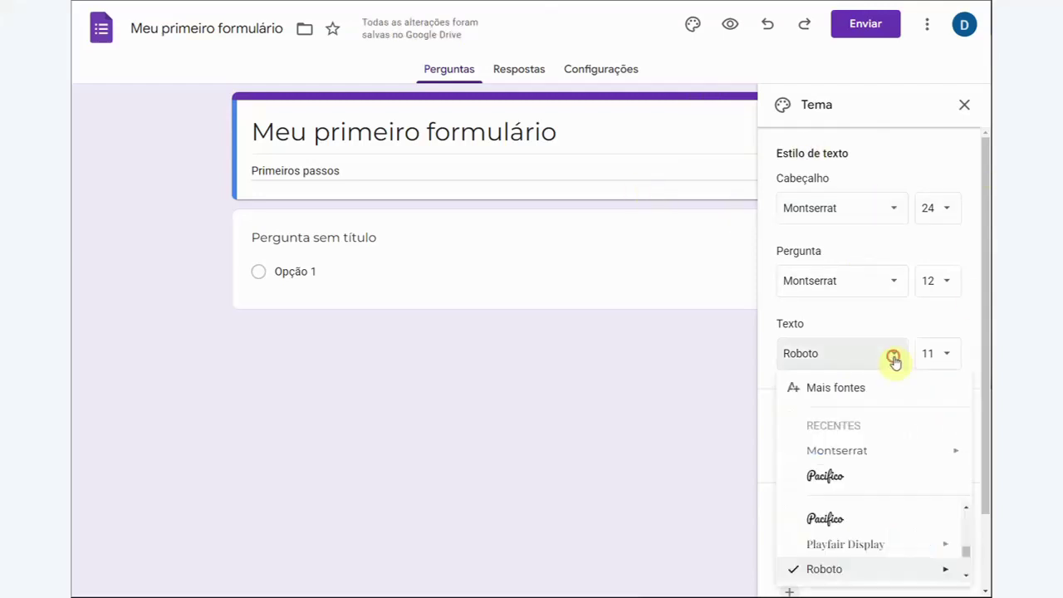
click(843, 451)
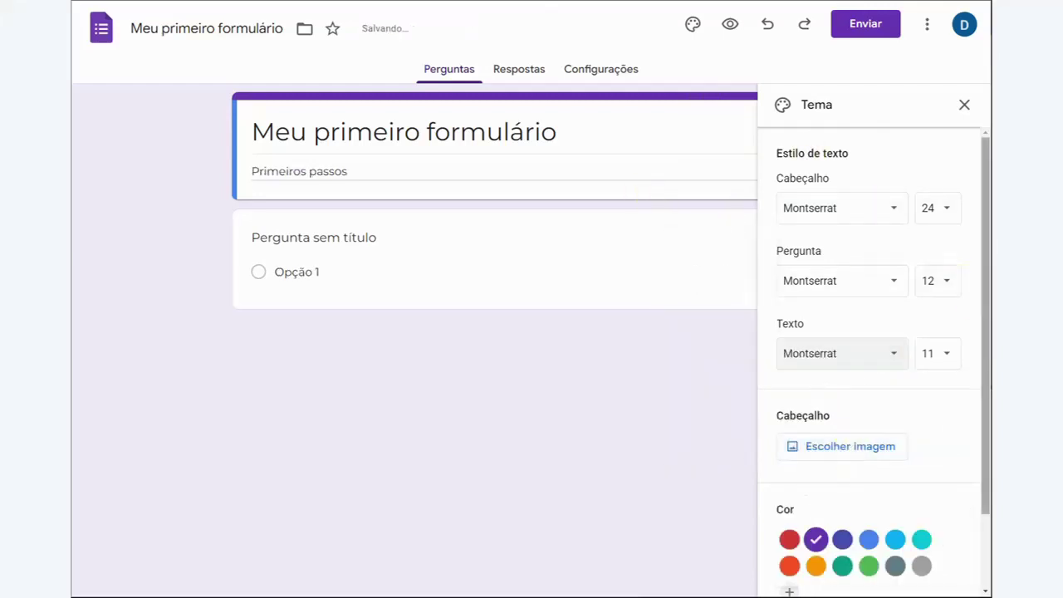
- Set the form's theme color to the dark teal green
scroll(789, 369, down, 1)
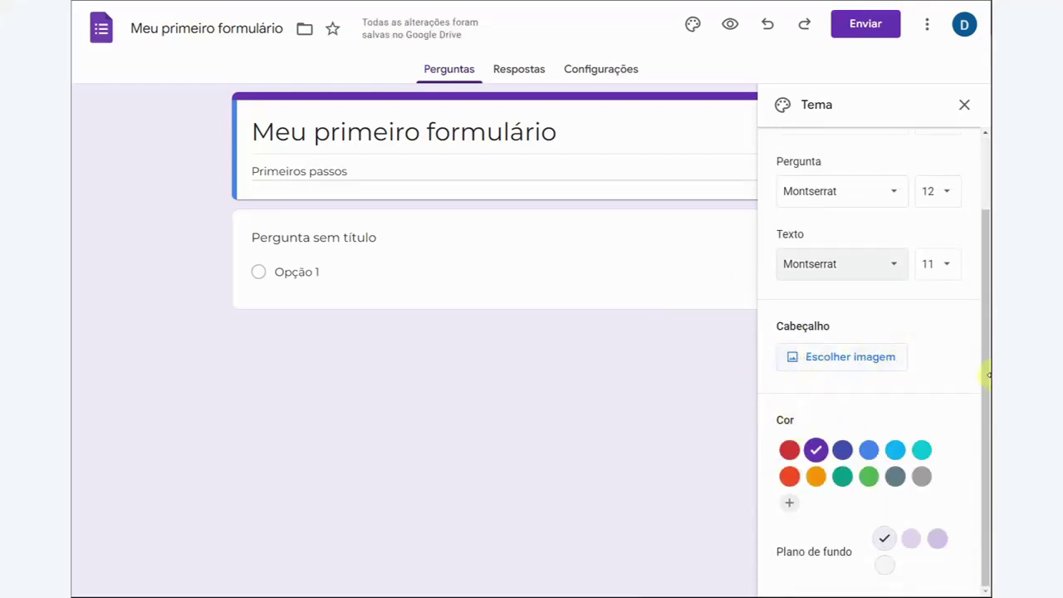
click(841, 478)
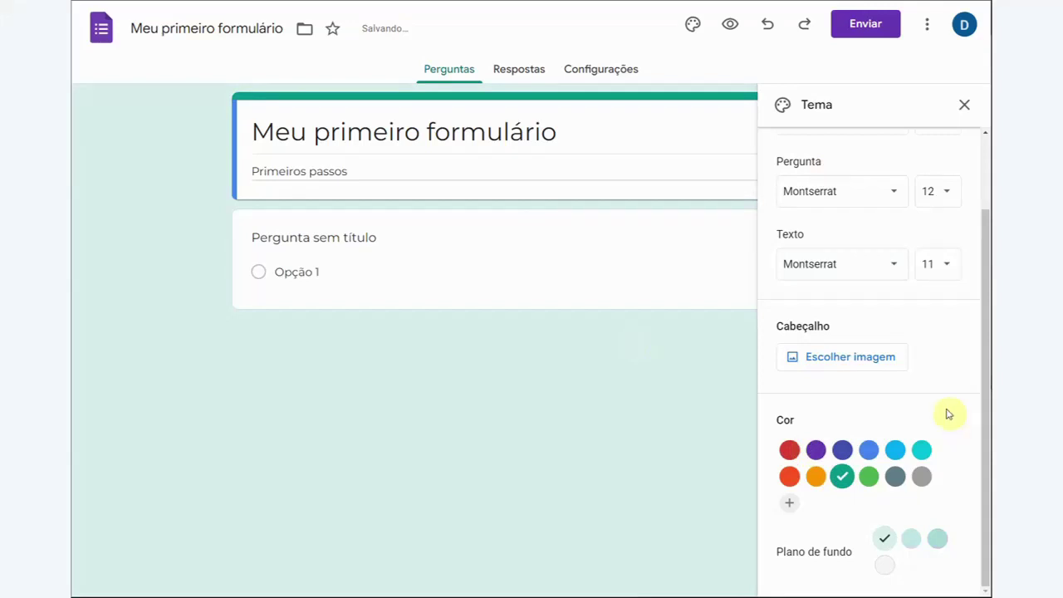
- Set the form's header image to the open book with heart-shaped pages from the "Trabalho e escola" themes
click(838, 361)
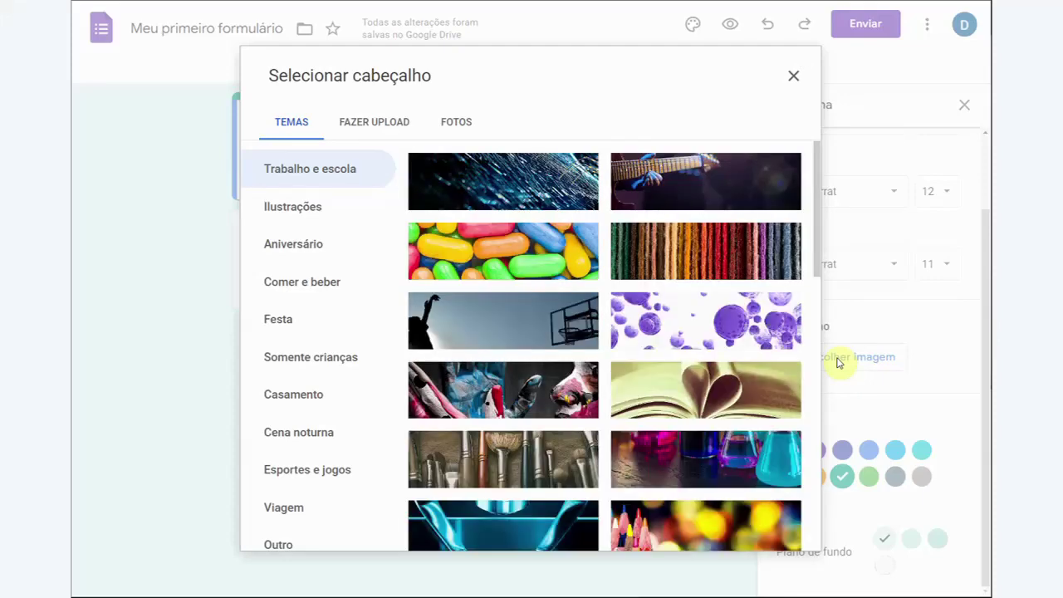
click(794, 76)
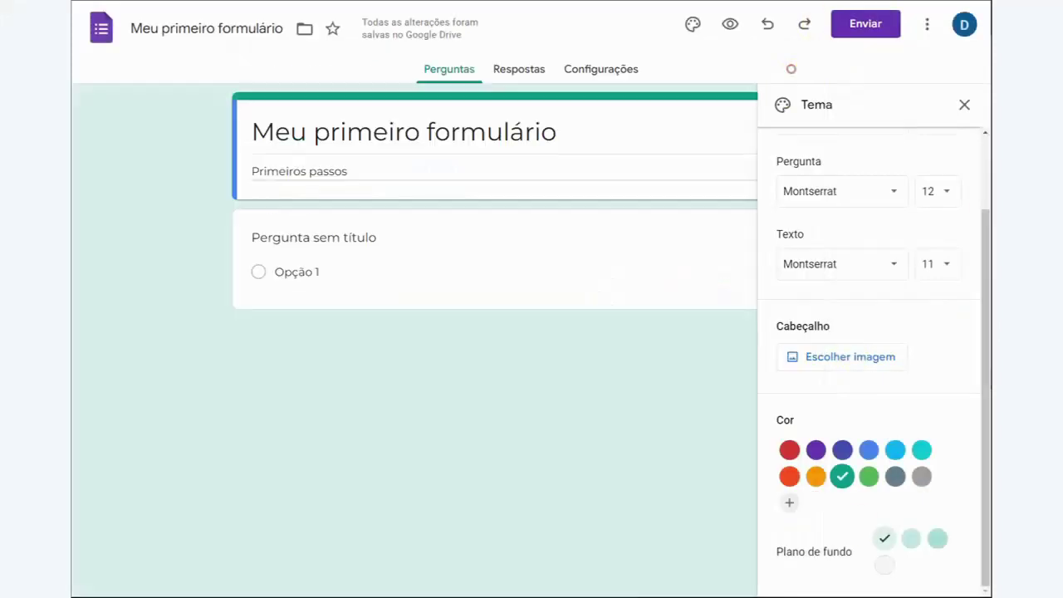
click(843, 363)
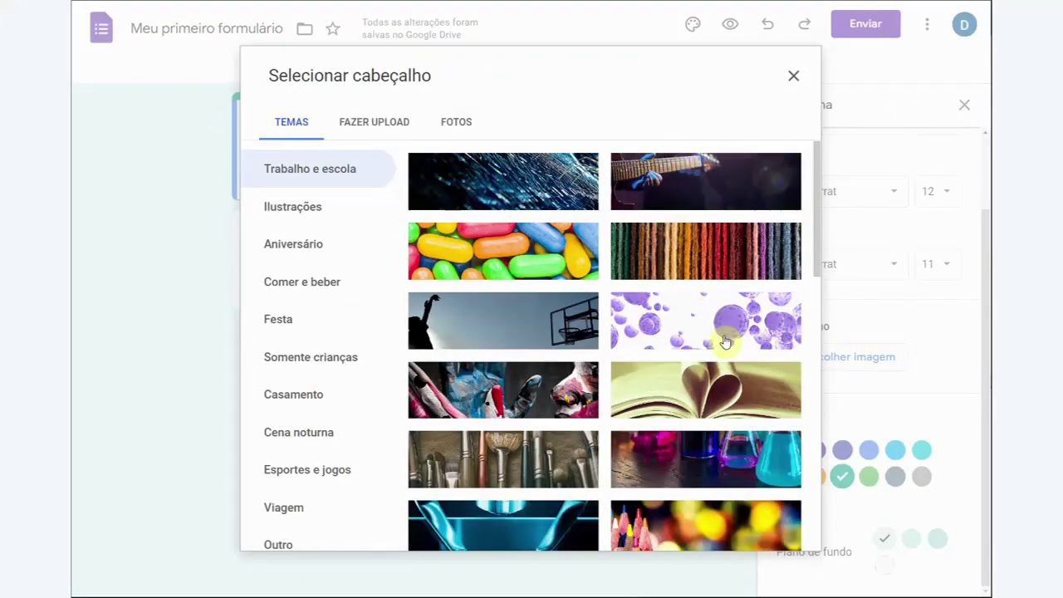
click(707, 400)
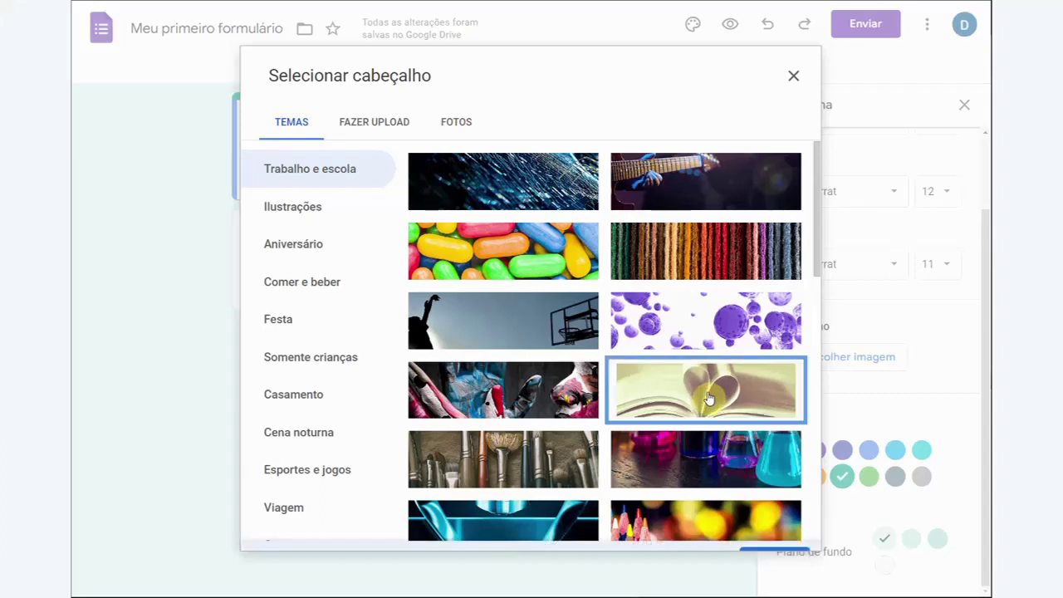
click(776, 532)
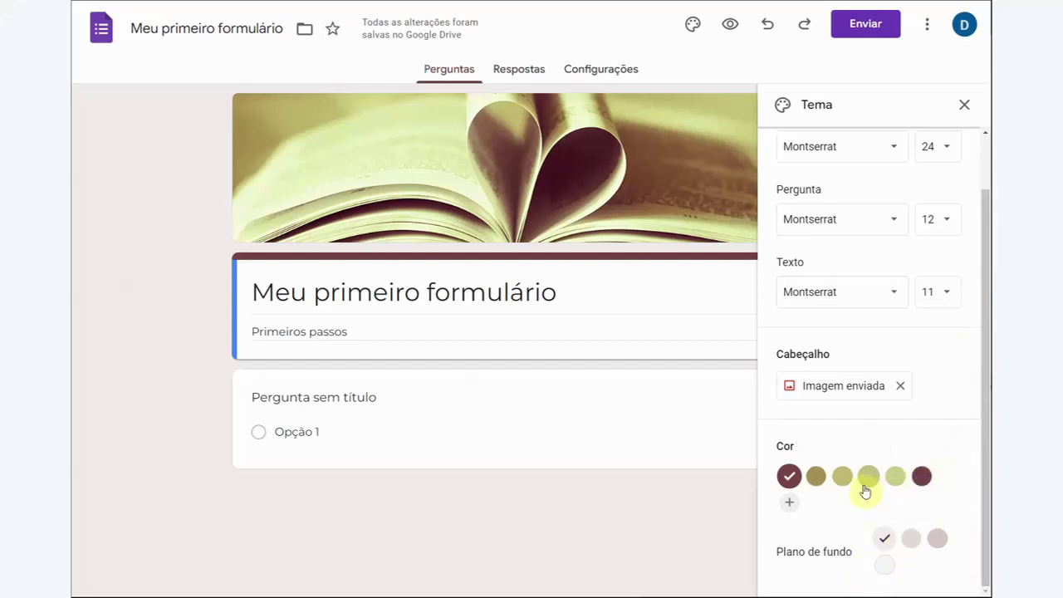
- Try the dark wine and olive-brown theme colors, restore the first reddish-brown one, and preview the form
click(922, 477)
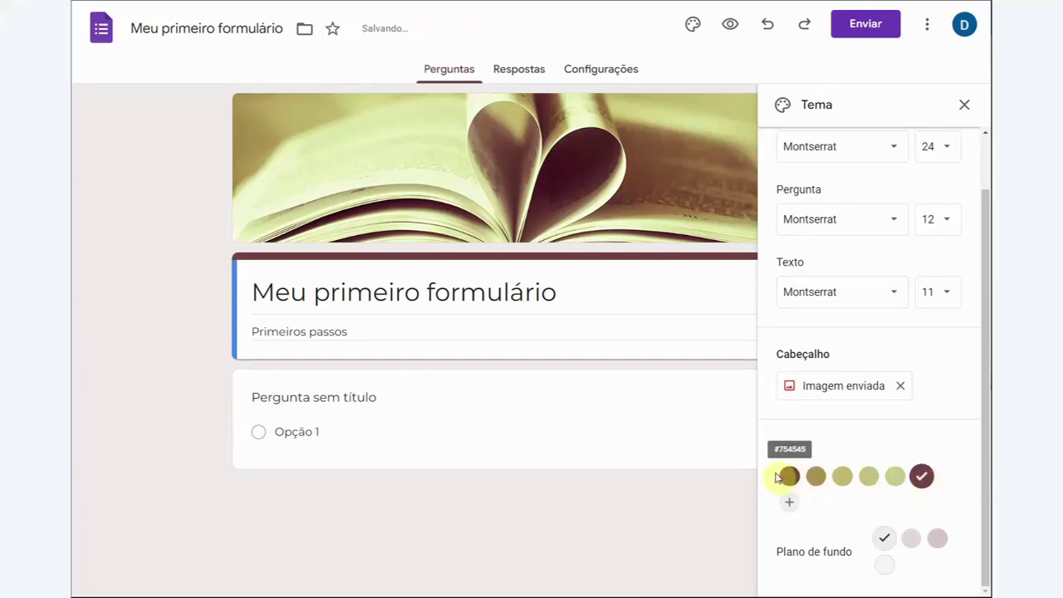
click(816, 476)
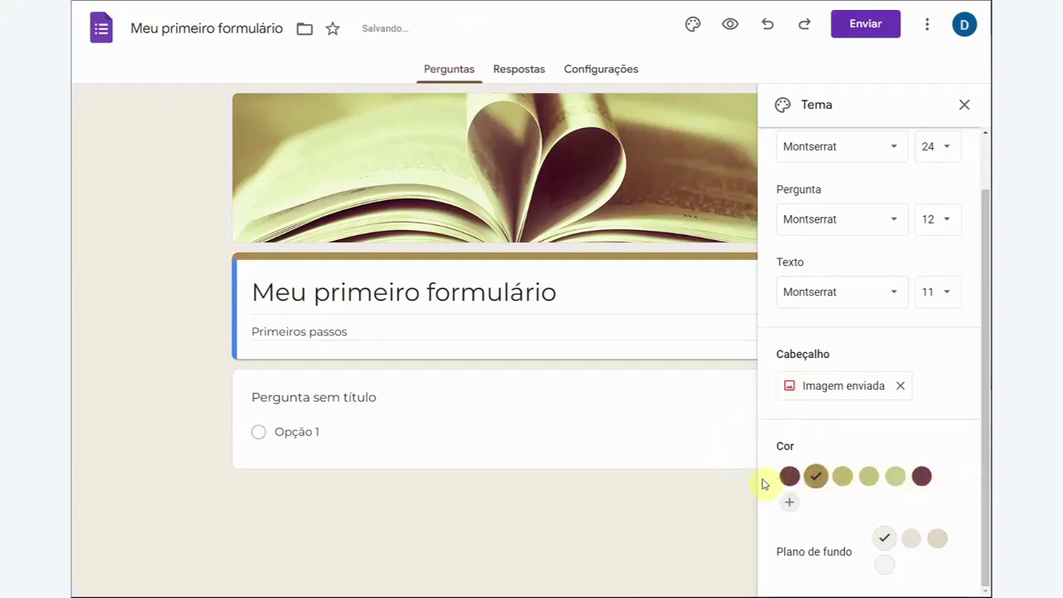
click(789, 476)
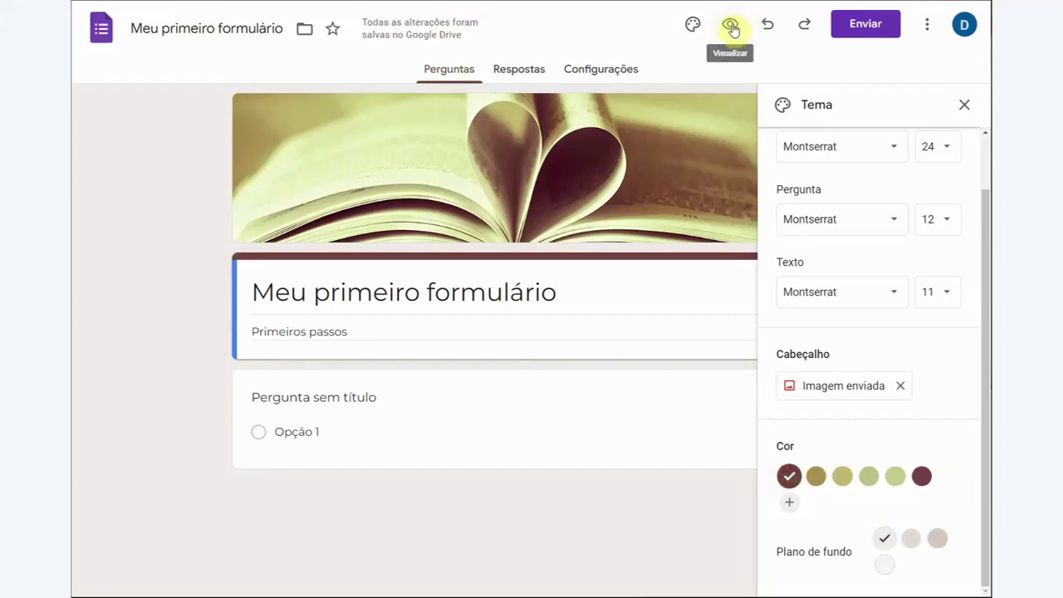
click(731, 26)
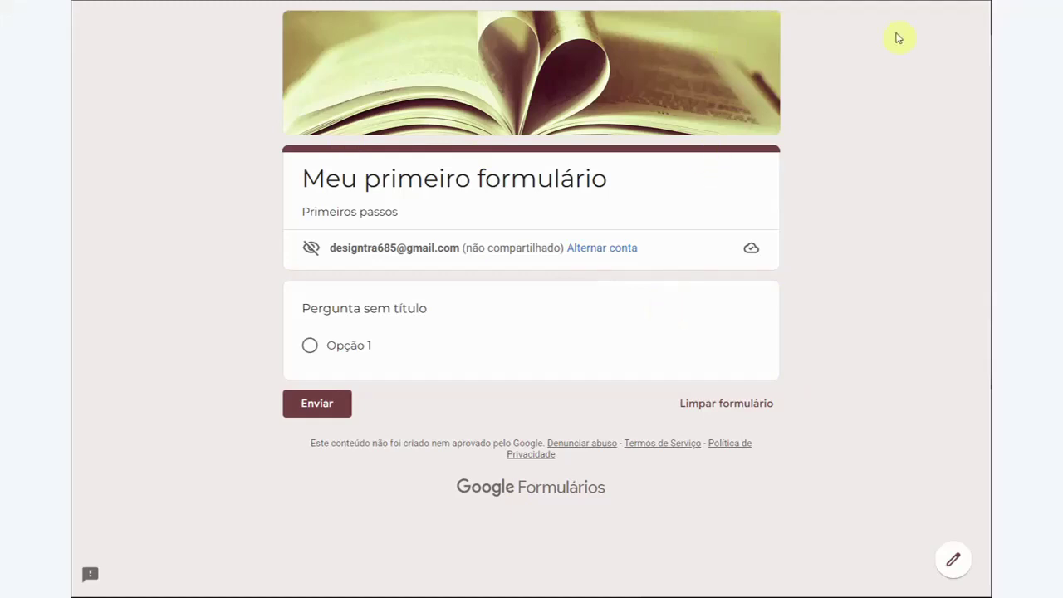
key(ctrl+w)
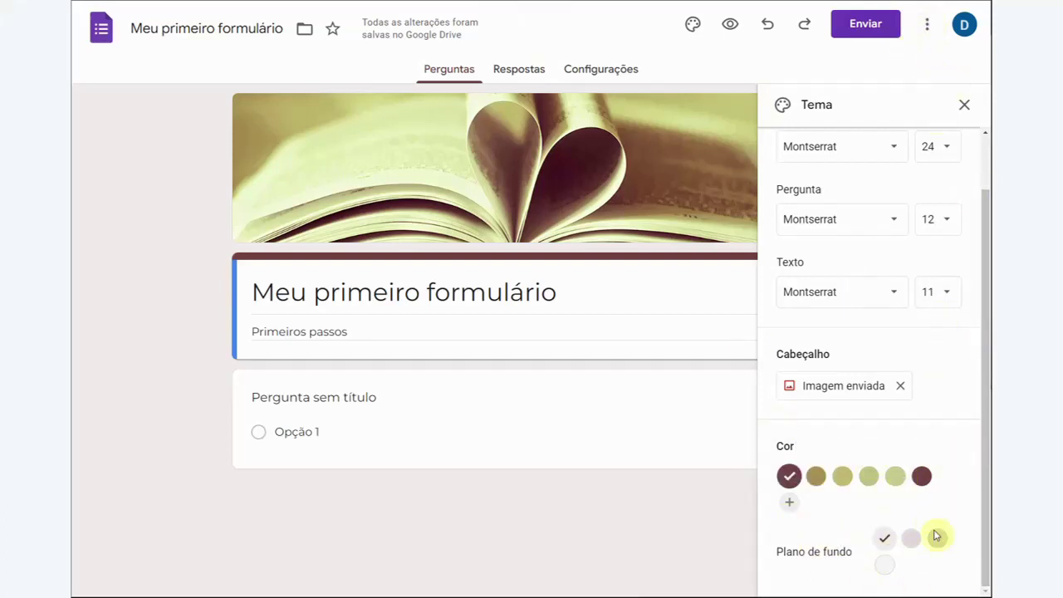
- Set the form's background to light gray and try the custom color #f61111 without adding it
click(884, 571)
click(790, 502)
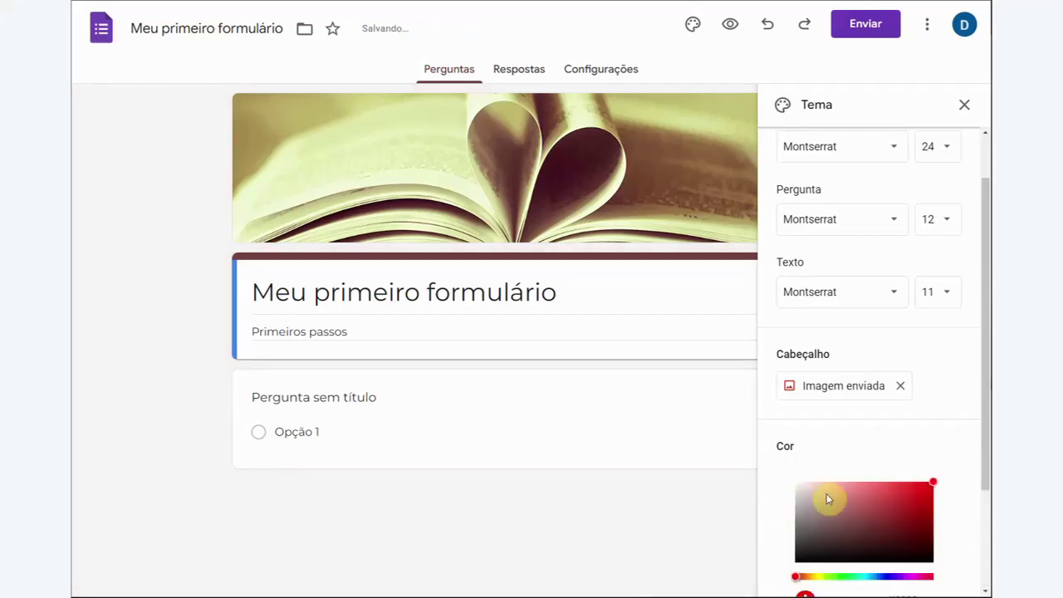
scroll(942, 445, down, 2)
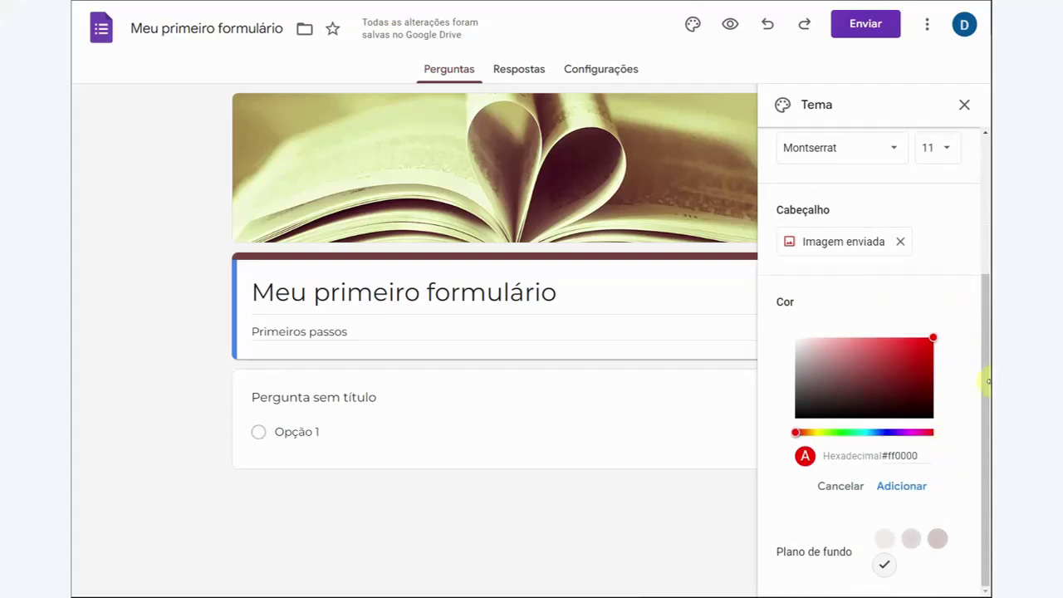
click(917, 368)
click(900, 356)
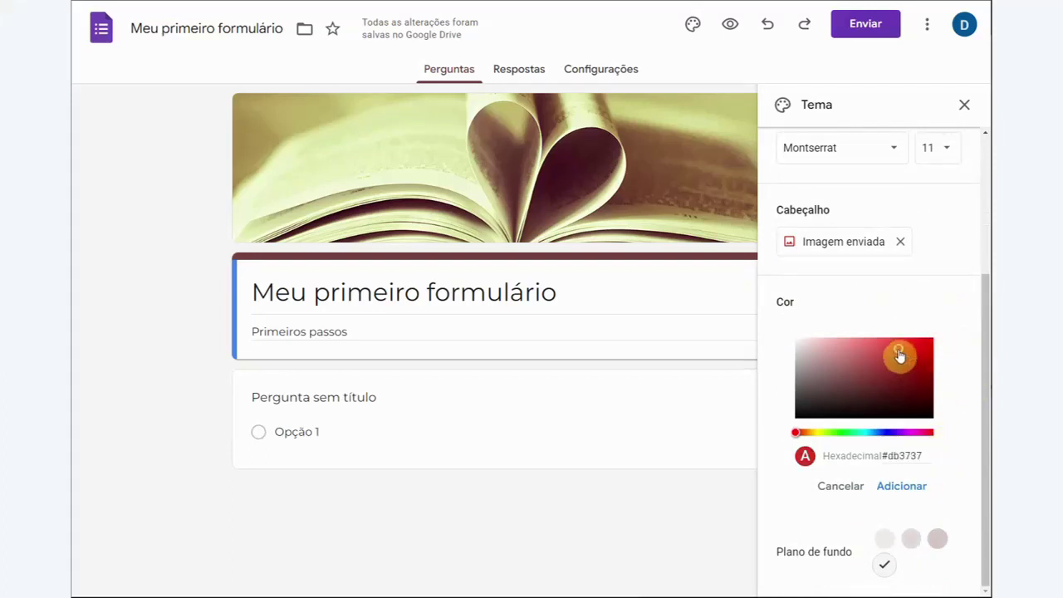
drag(900, 356, 903, 366)
drag(920, 350, 924, 341)
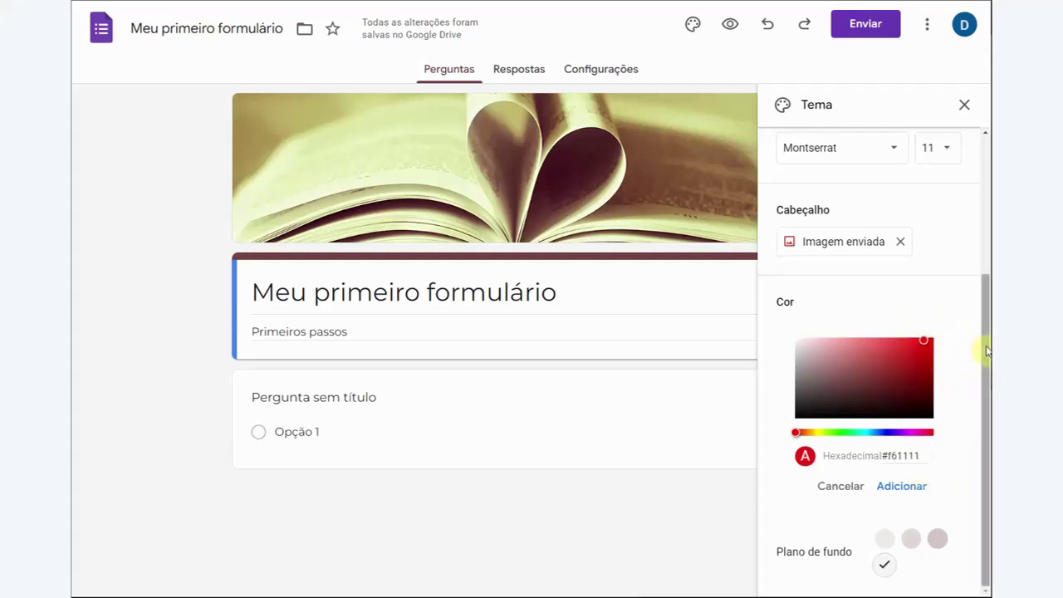
mouse_move(987, 352)
mouse_down()
mouse_move(986, 287)
mouse_move(981, 346)
mouse_up()
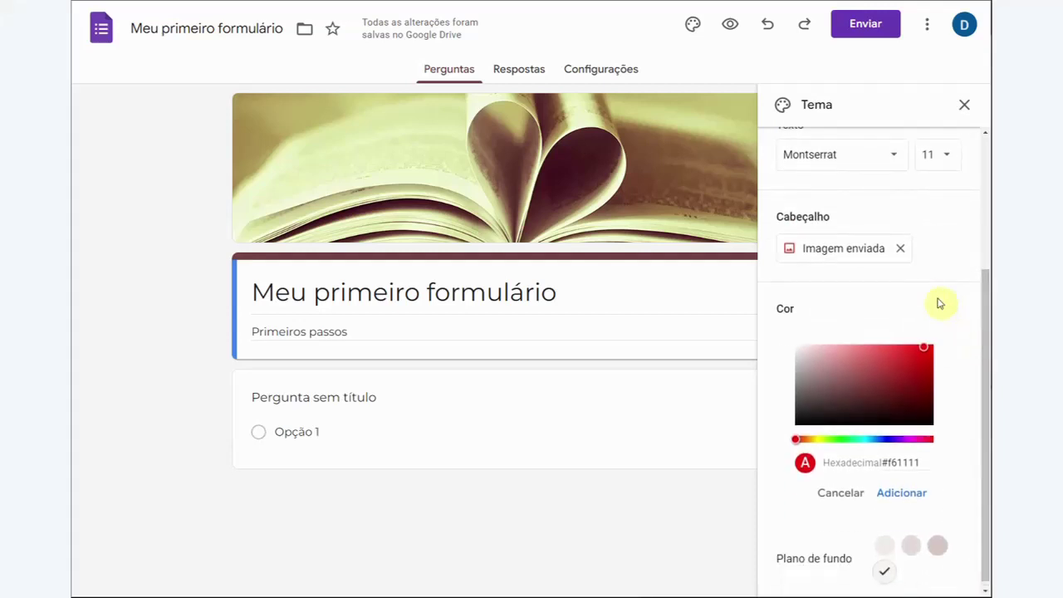
click(963, 107)
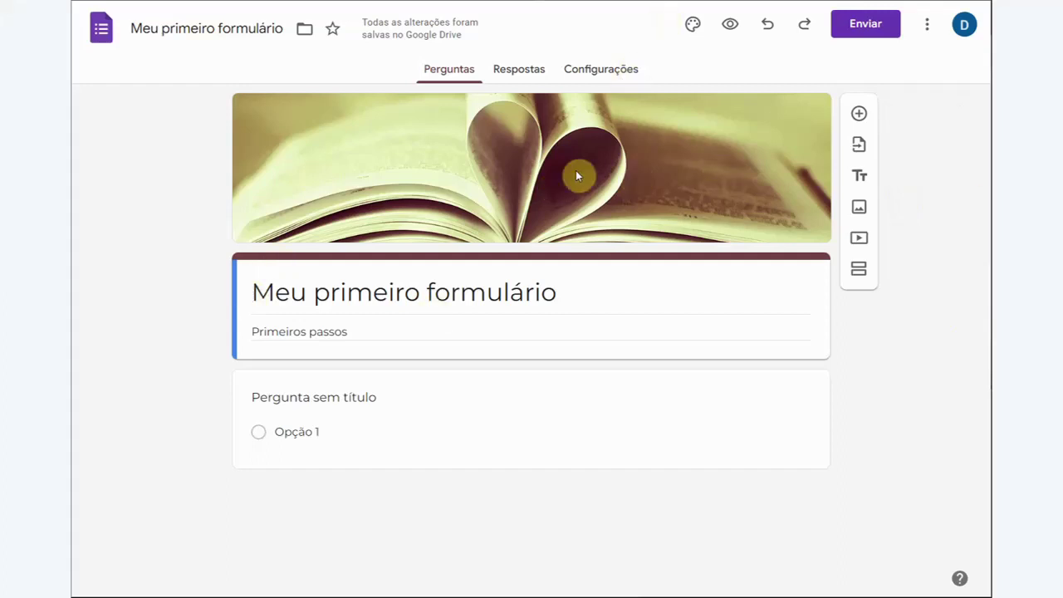
- Replace the form's header image with an uploaded "GOOGLE FORMS – Tenha as informações em suas mãos!" banner, keeping the suggested crop
click(693, 24)
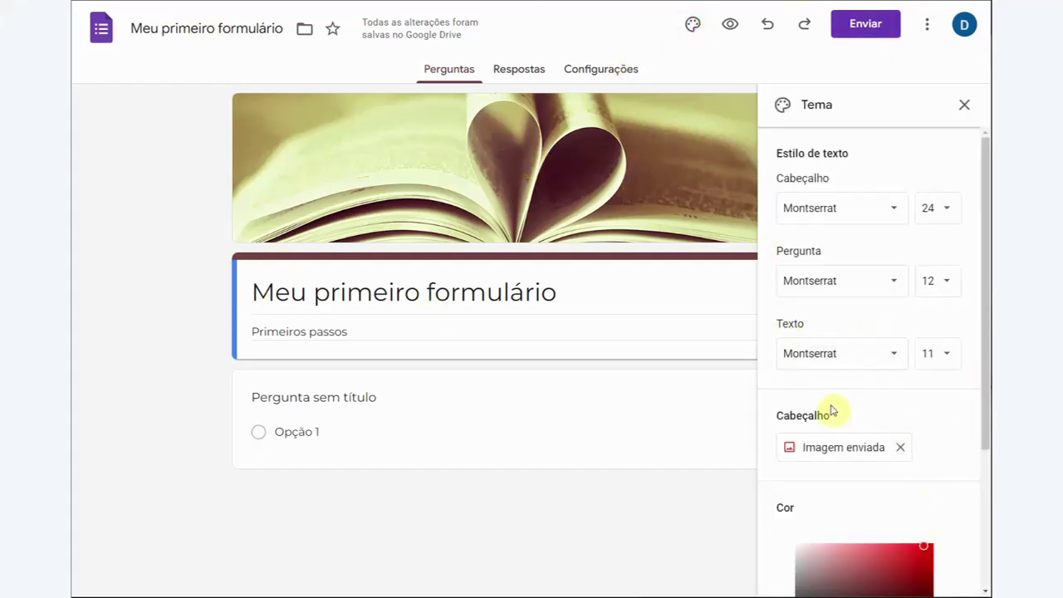
click(831, 445)
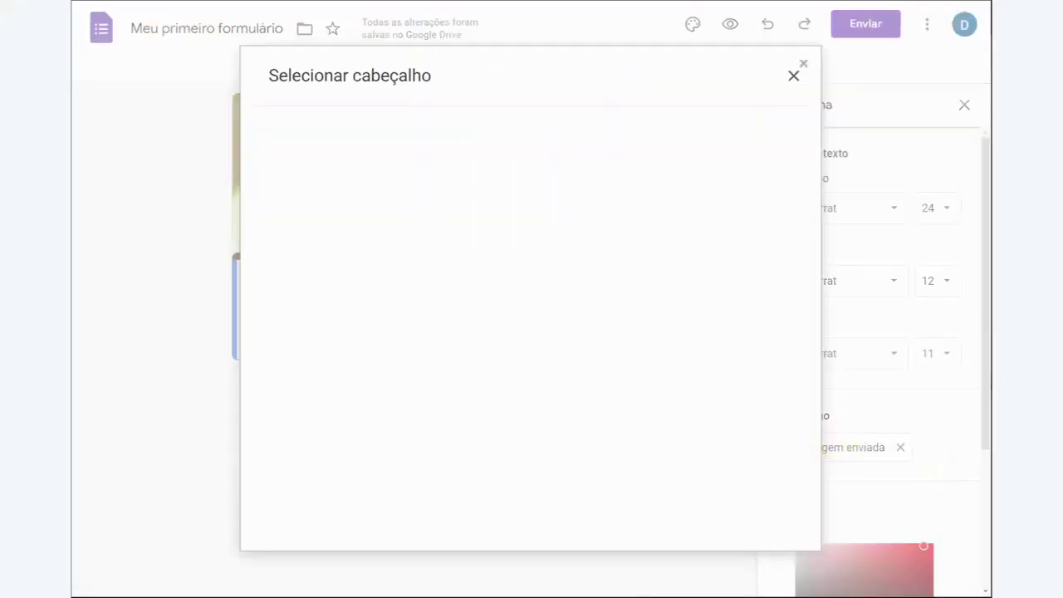
click(363, 124)
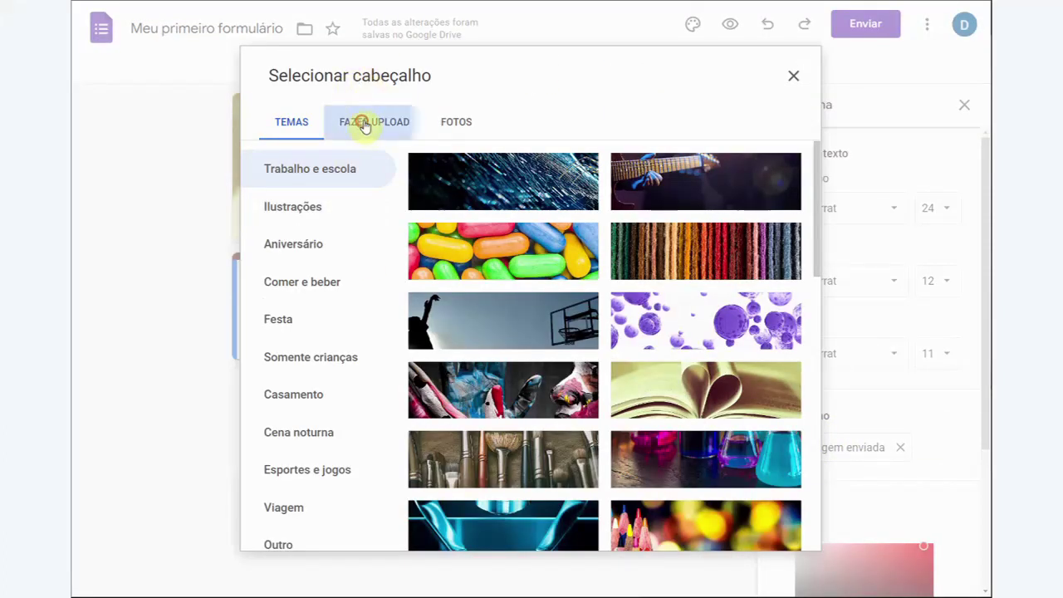
click(525, 400)
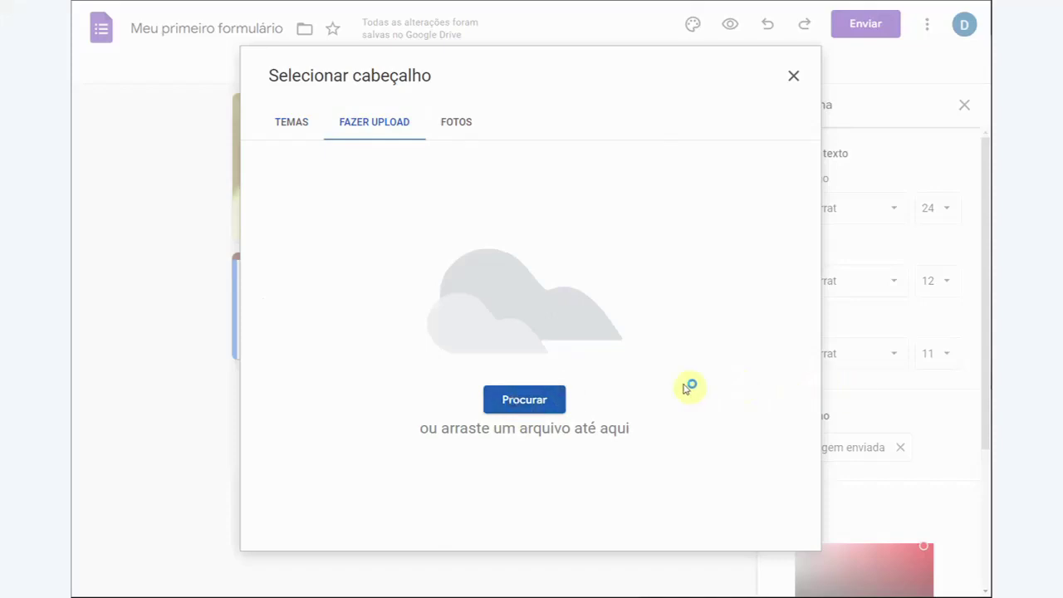
double_click(144, 75)
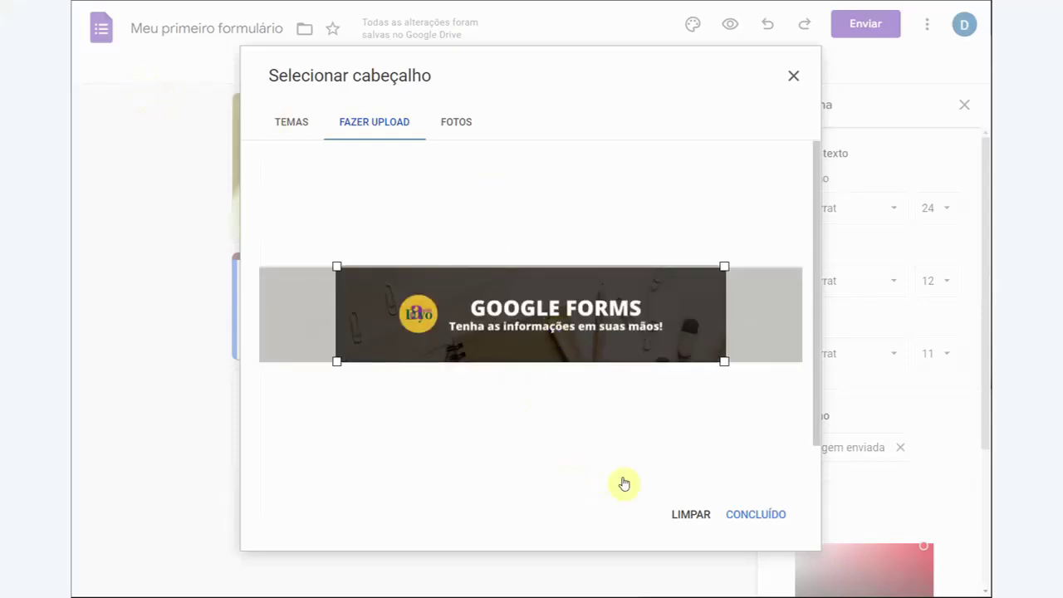
click(757, 516)
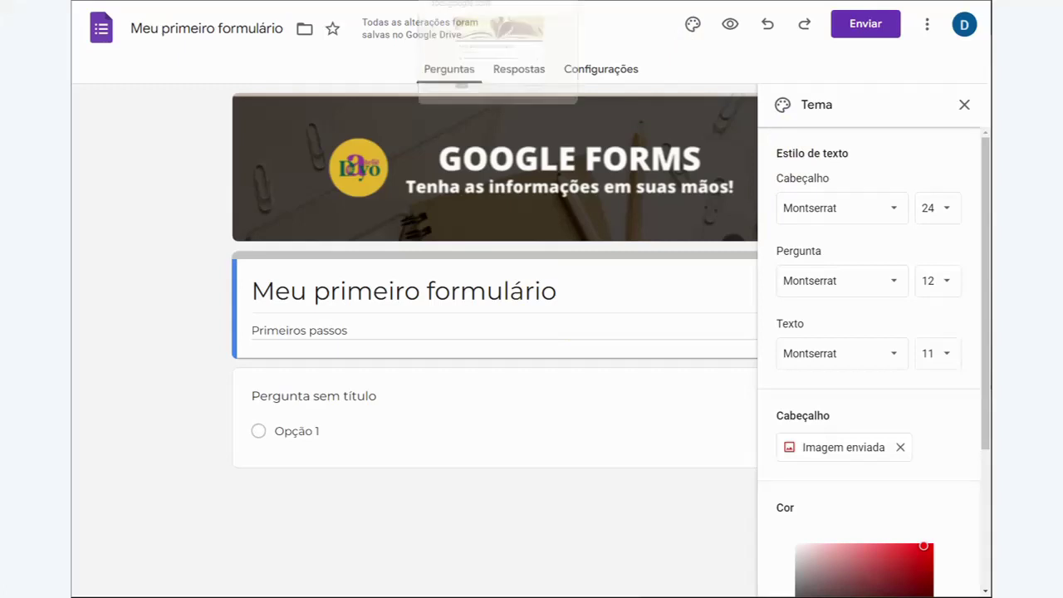
- Preview the form with its banner header, return to the editor and close the theme settings
click(728, 25)
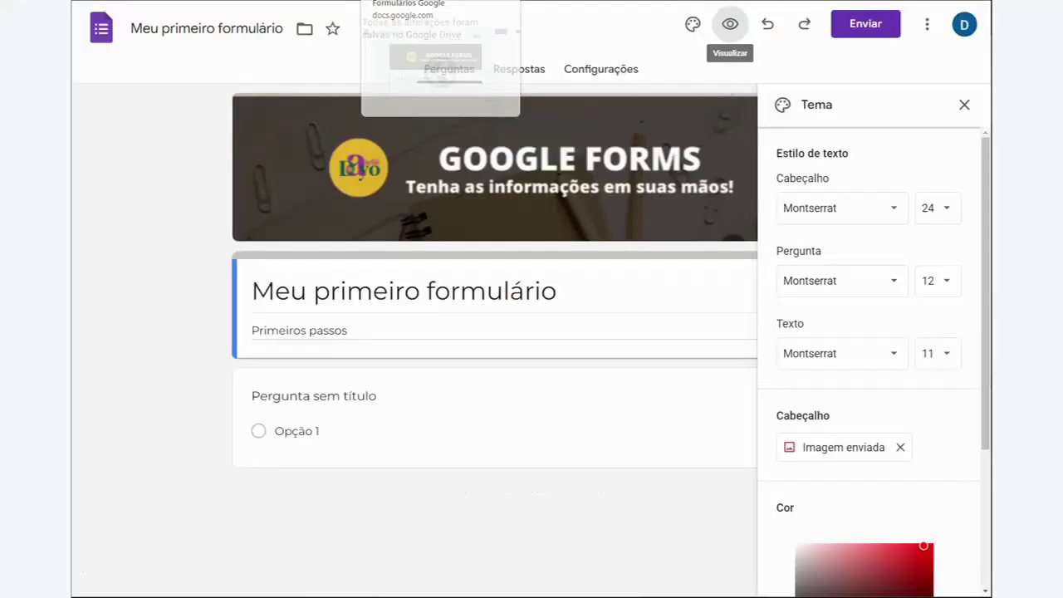
click(415, 2)
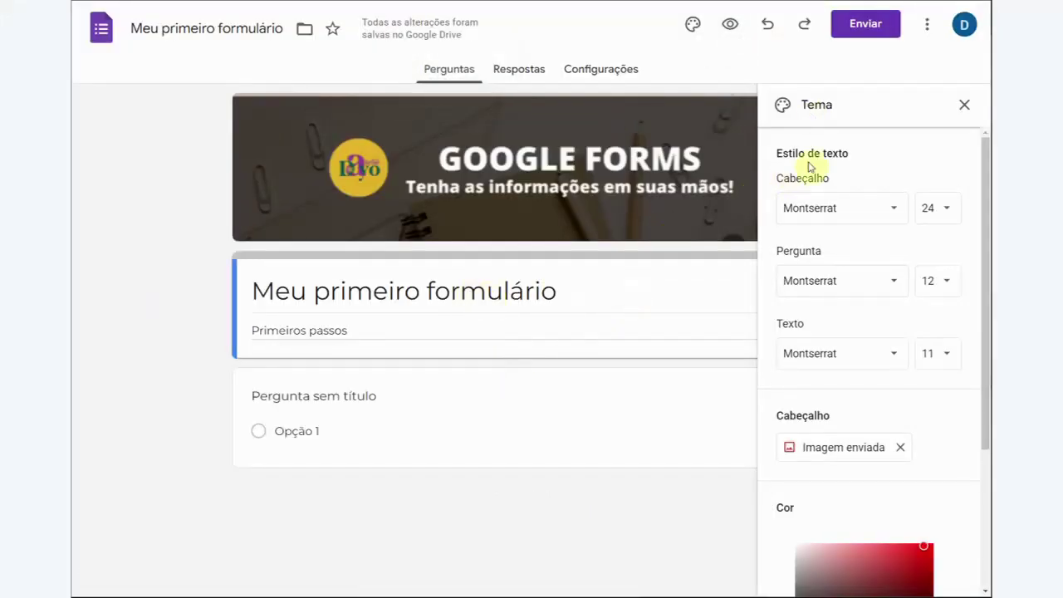
click(964, 108)
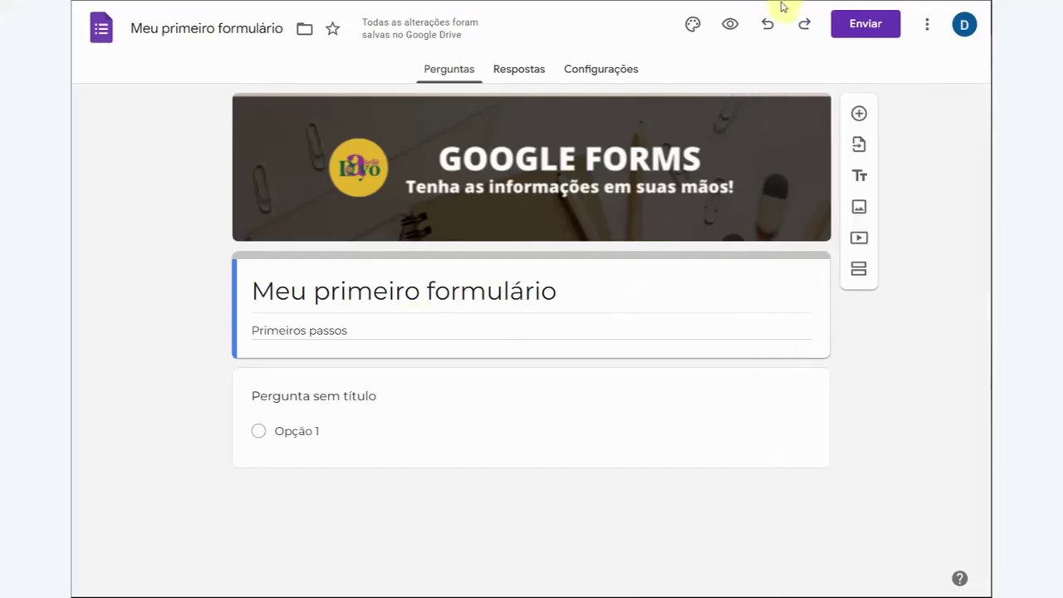
- Turn on e-mail collection in the form's sending options
click(866, 27)
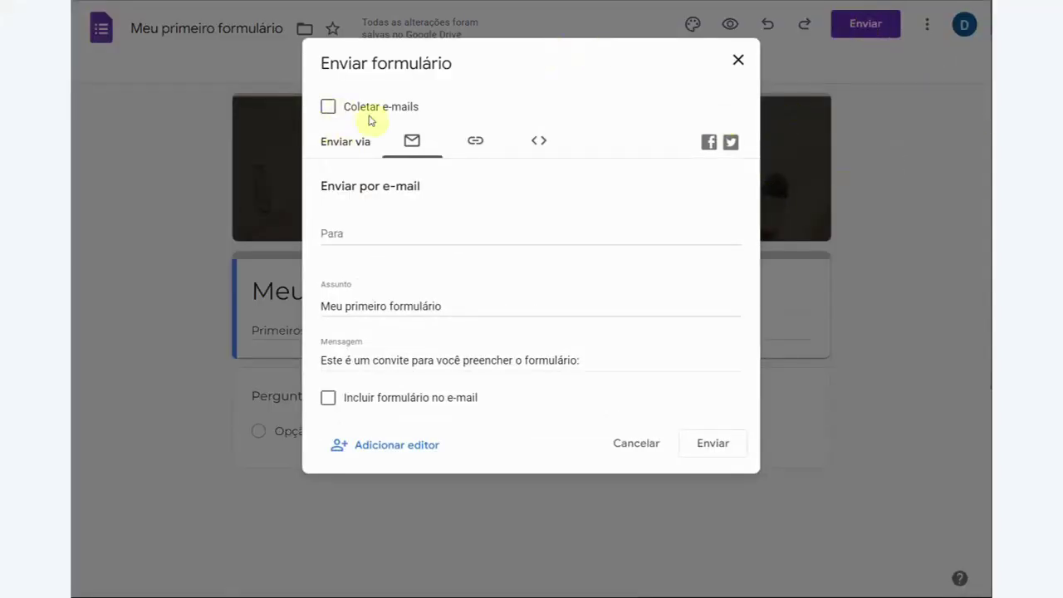
click(327, 109)
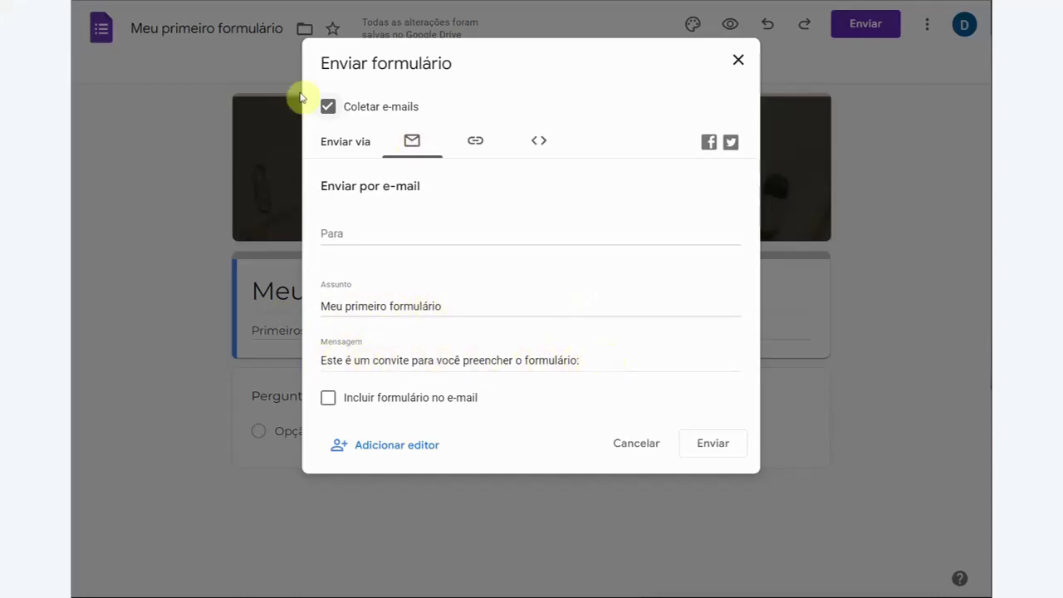
- Shorten the form's share link, view the HTML embed option and close the sending options
click(475, 146)
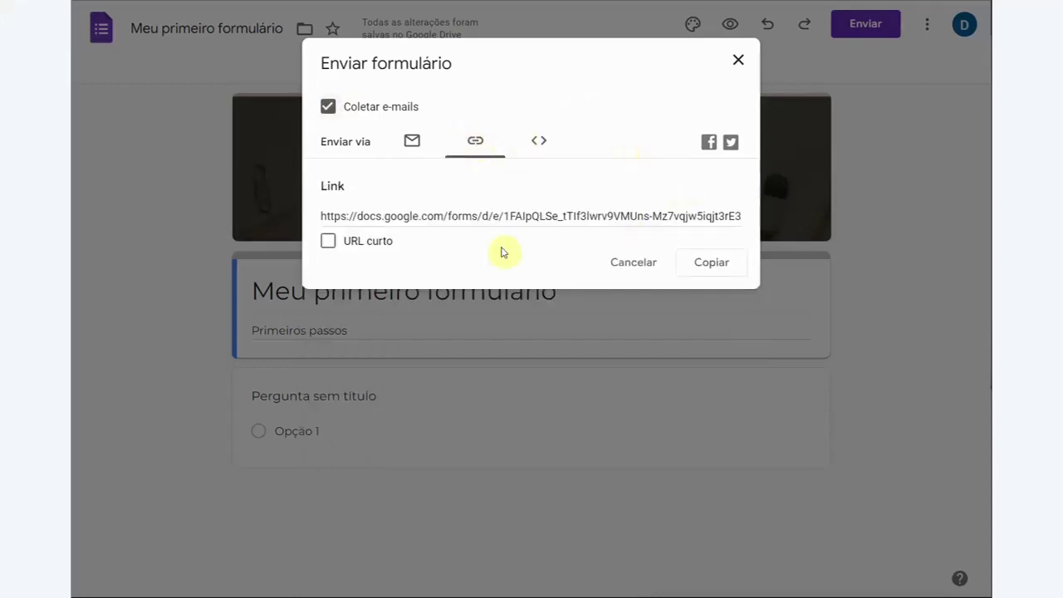
click(329, 242)
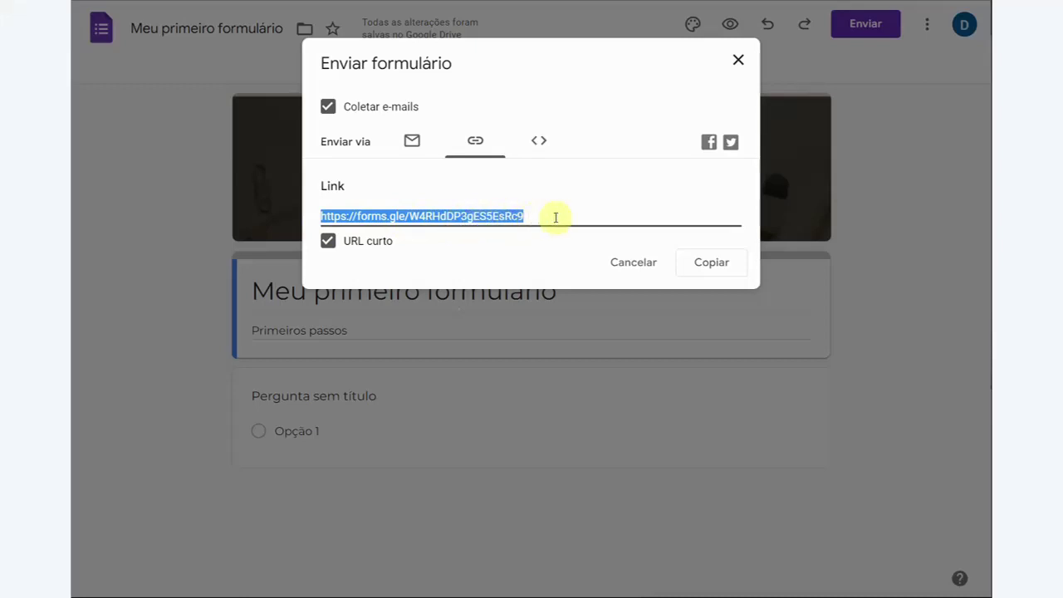
click(539, 142)
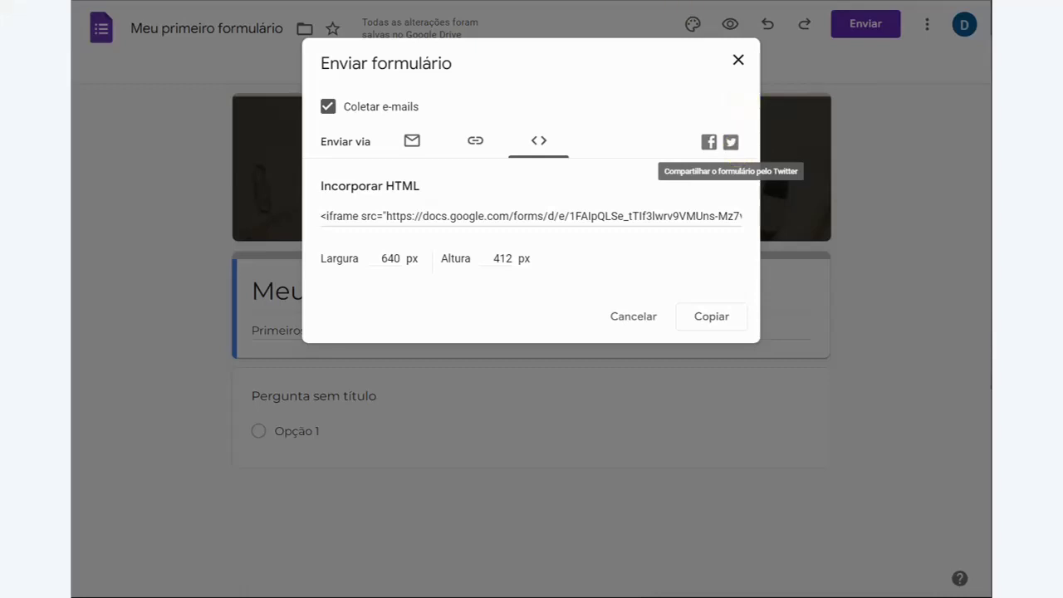
click(735, 58)
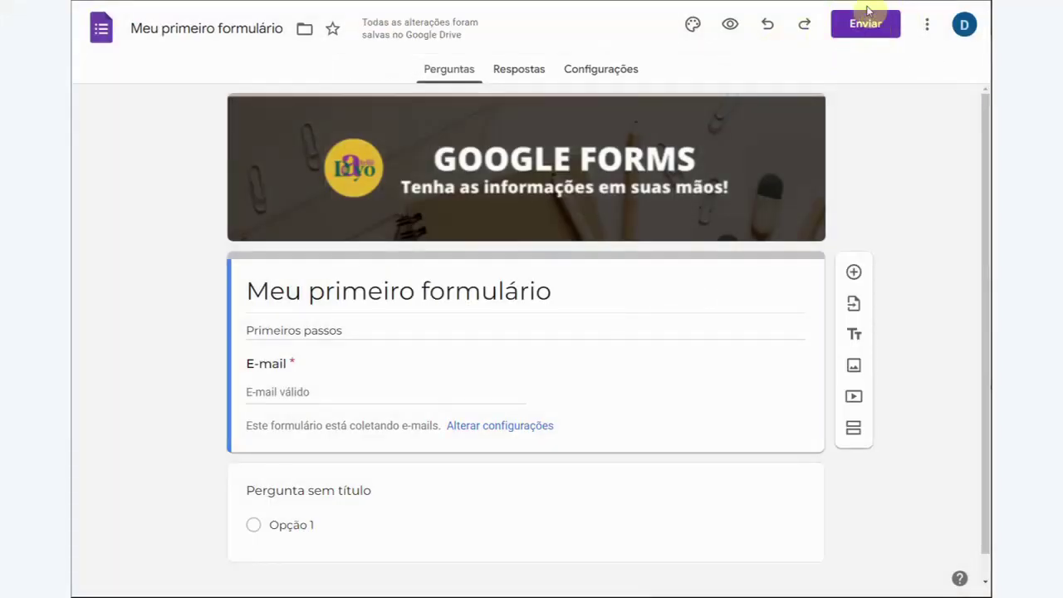
- Make a copy of the form named "TURMA A - Meu primeiro formulário" in the Aula Forms folder
click(928, 28)
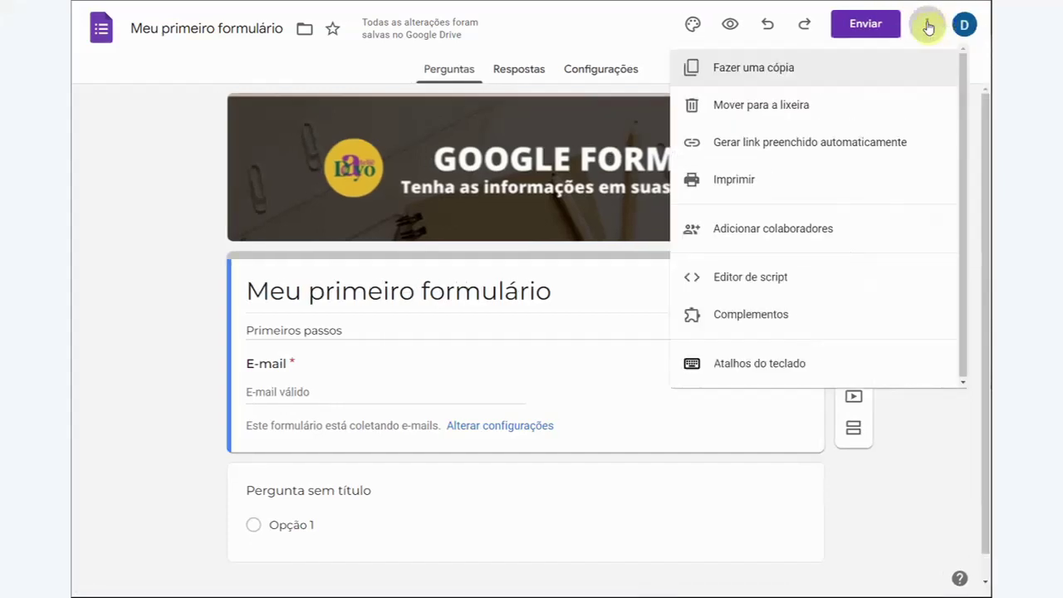
click(742, 73)
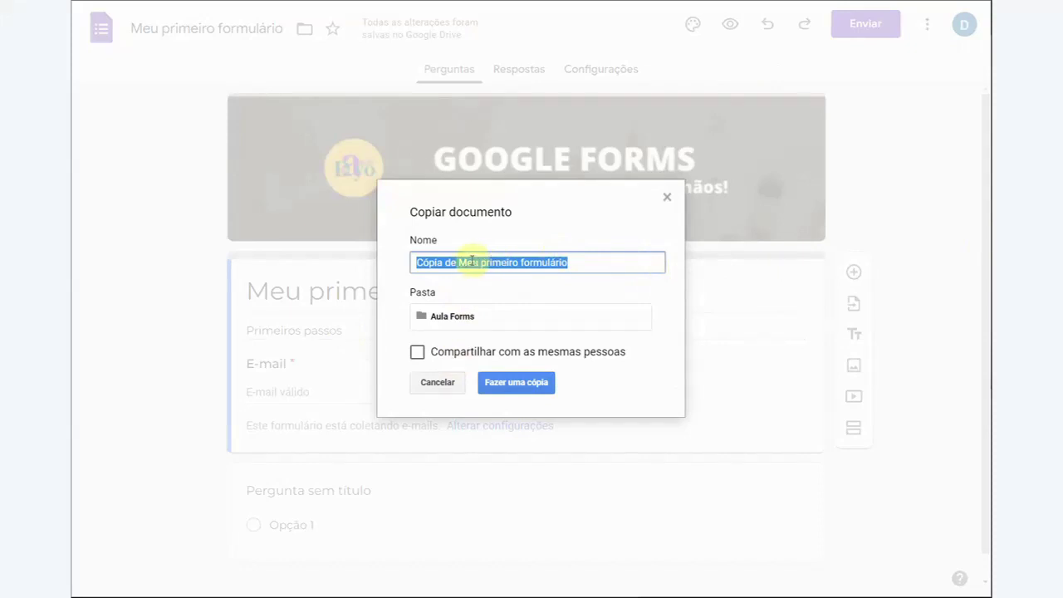
drag(461, 263, 372, 261)
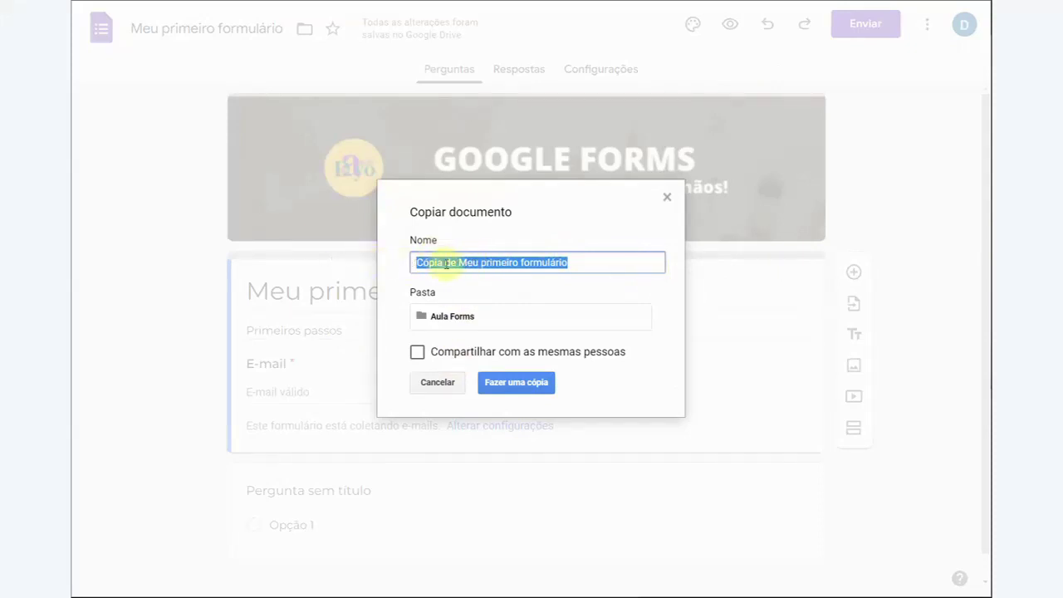
click(448, 263)
drag(461, 261, 360, 268)
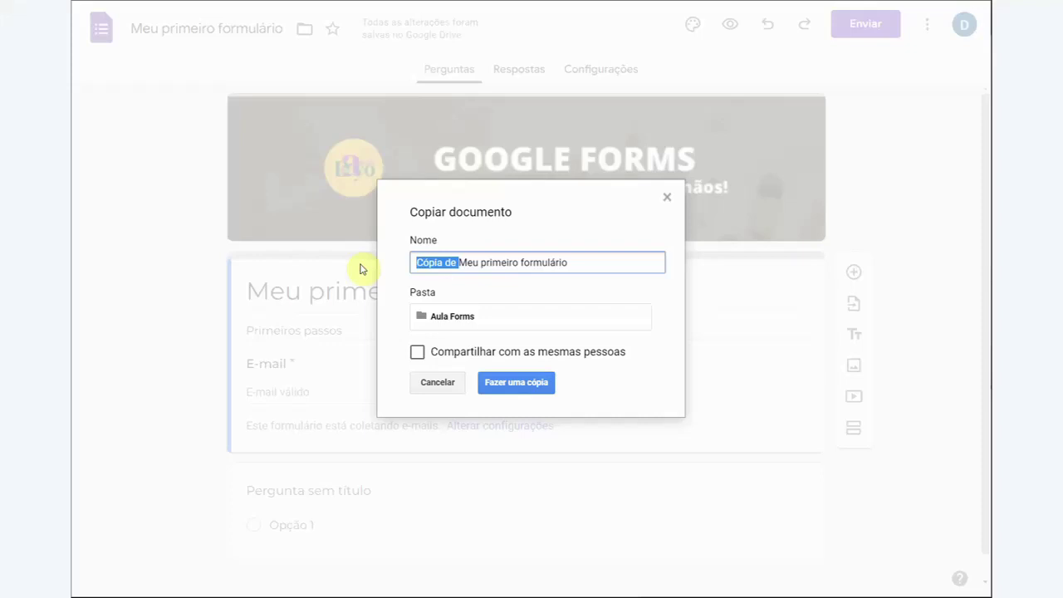
text(TURMA)
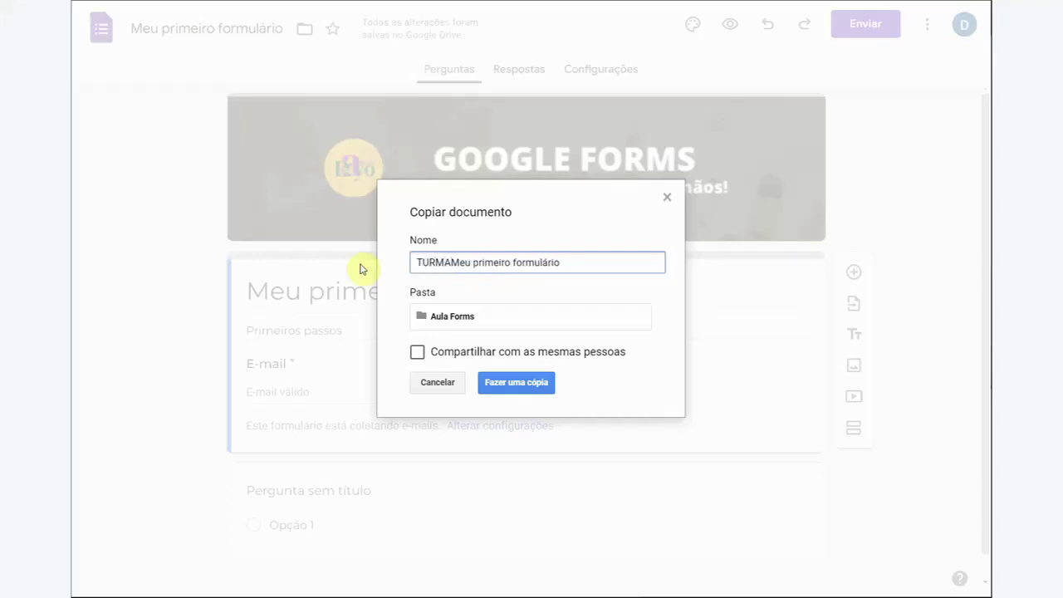
text( A)
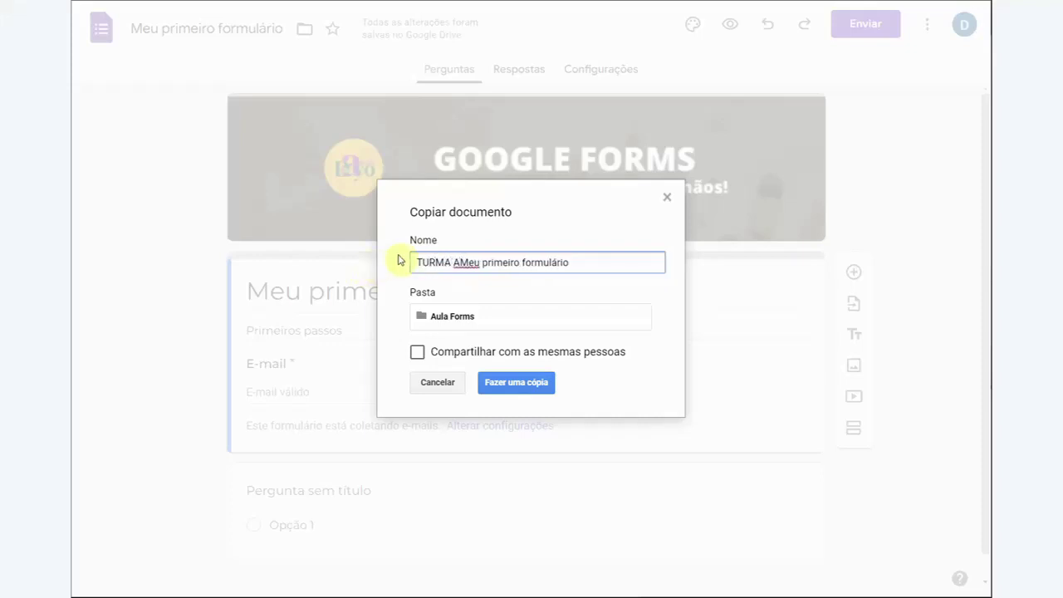
text( -)
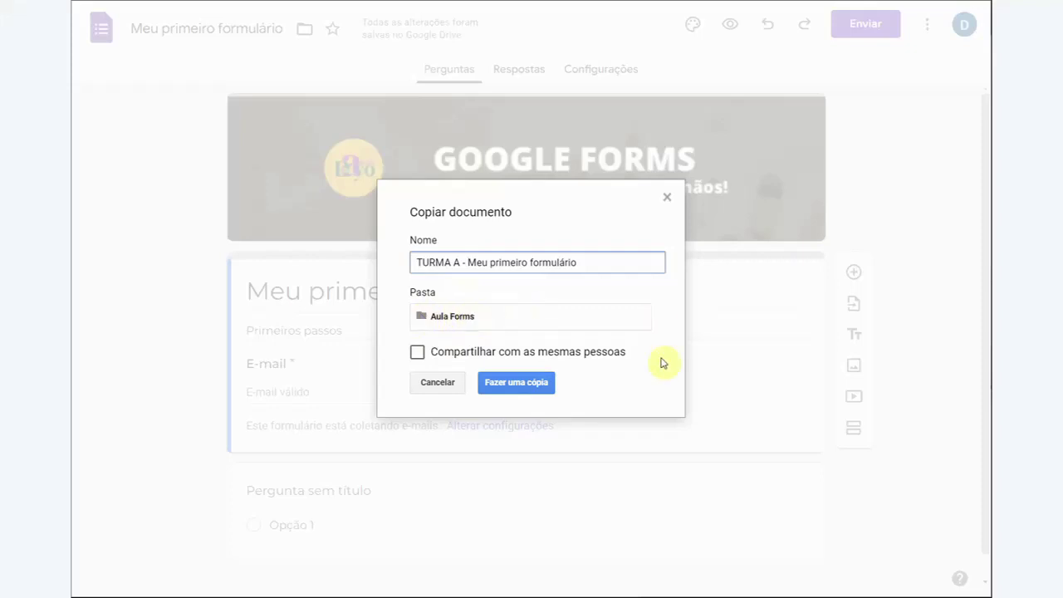
click(519, 383)
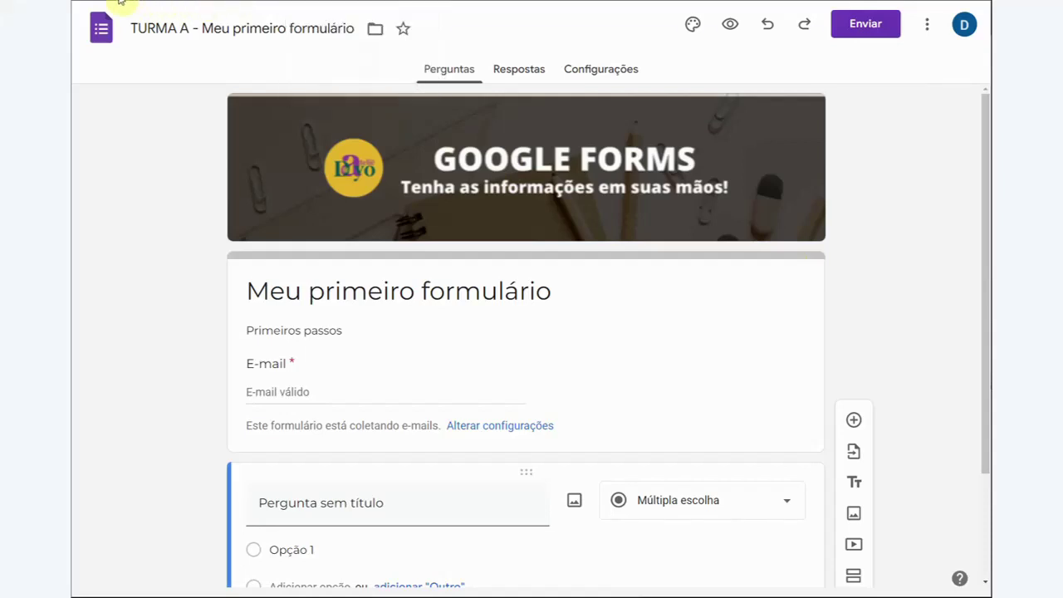
- Switch to Google Drive, refresh the Aula Forms folder and remove the original "Meu primeiro formulário" file
key(F5)
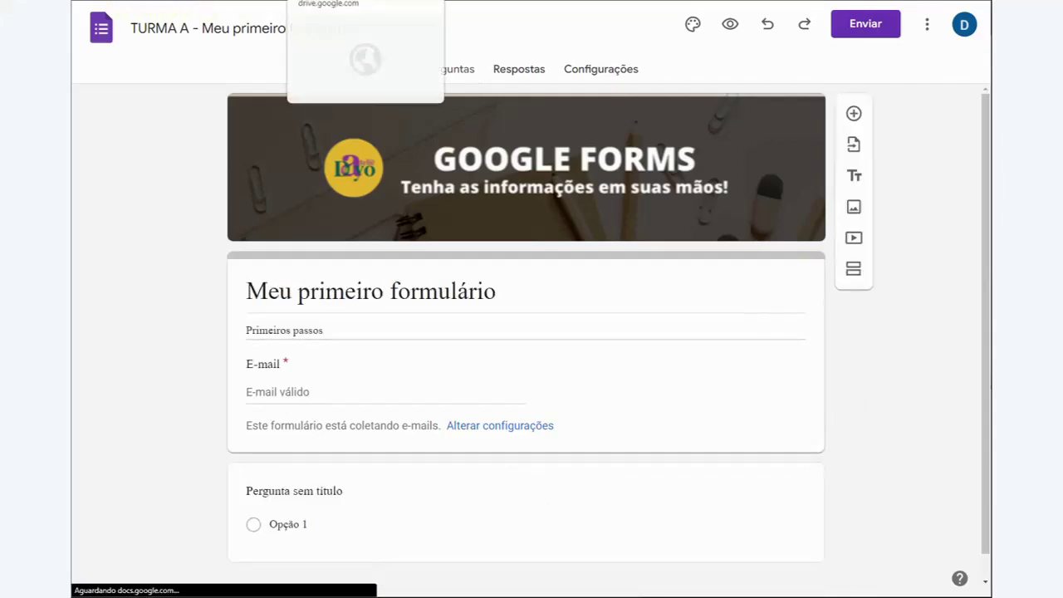
key(ctrl+shift+Tab)
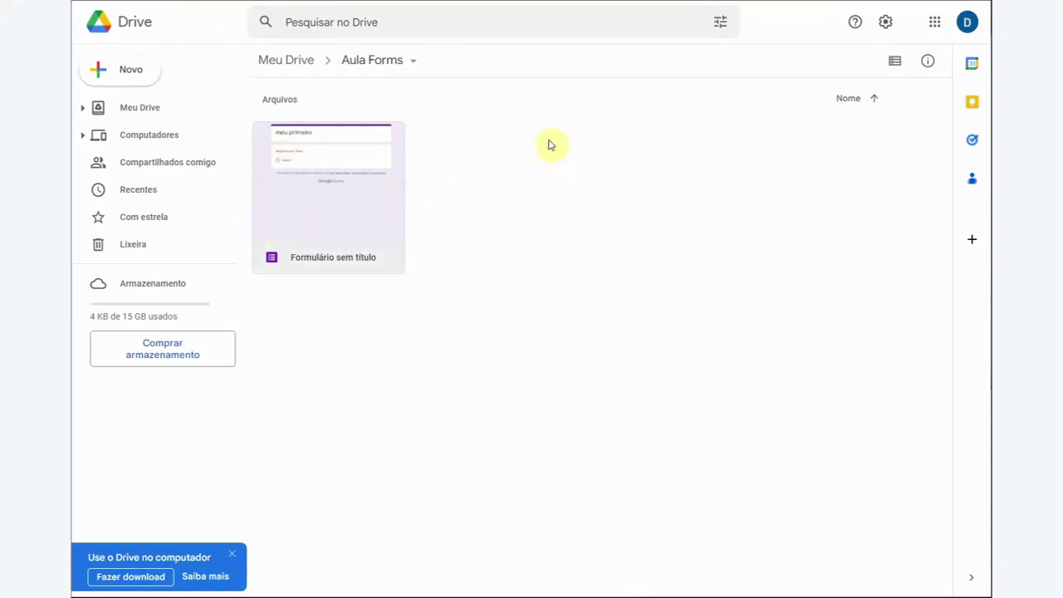
key(F5)
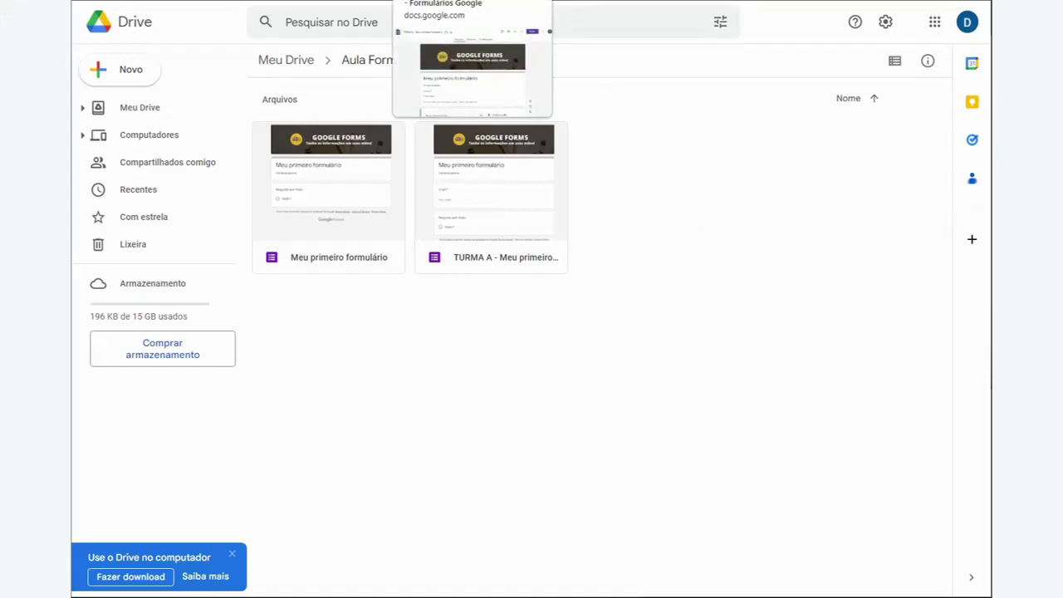
right_click(328, 200)
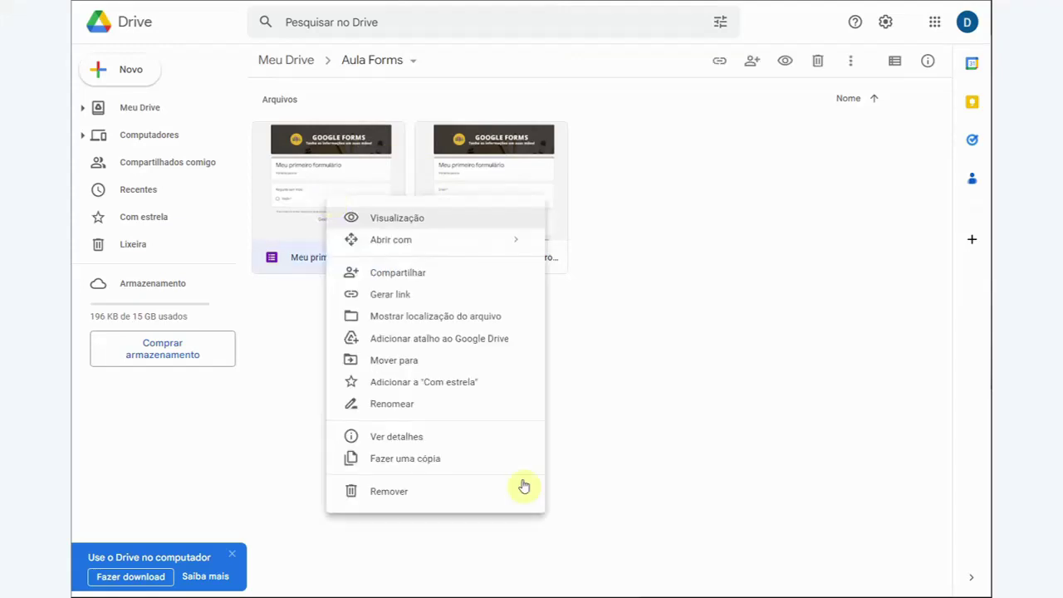
click(398, 490)
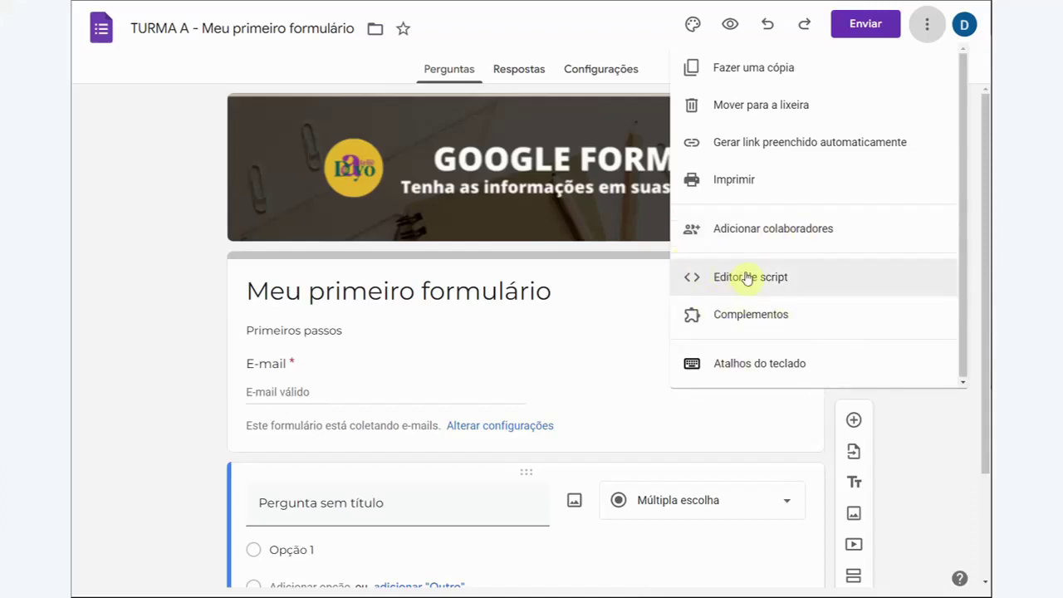
- View the add-ons available for Forms, return to the TURMA A form, review its additional options and view its responses page
click(742, 317)
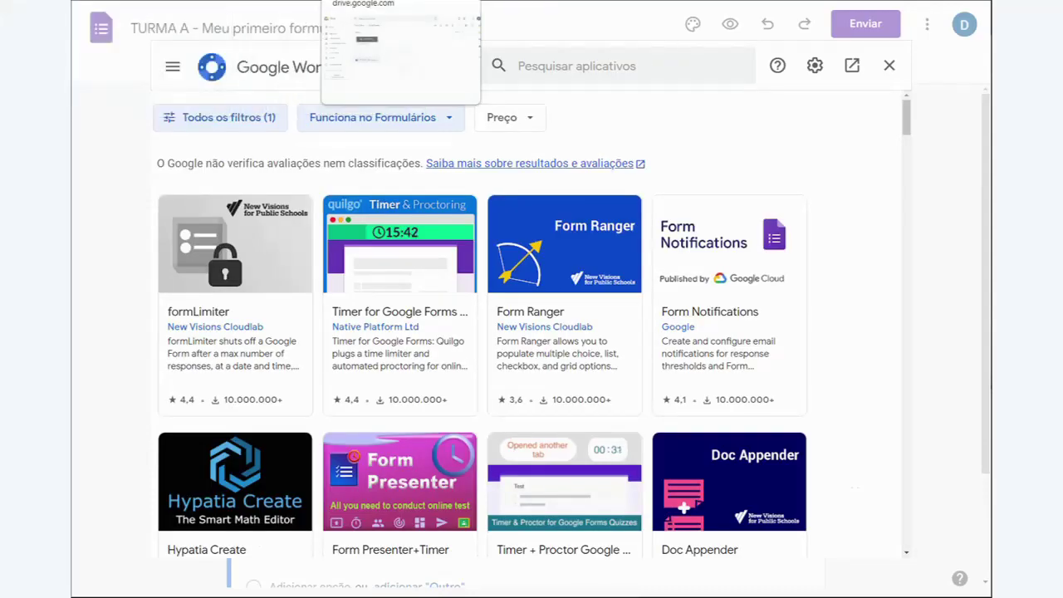
click(400, 1)
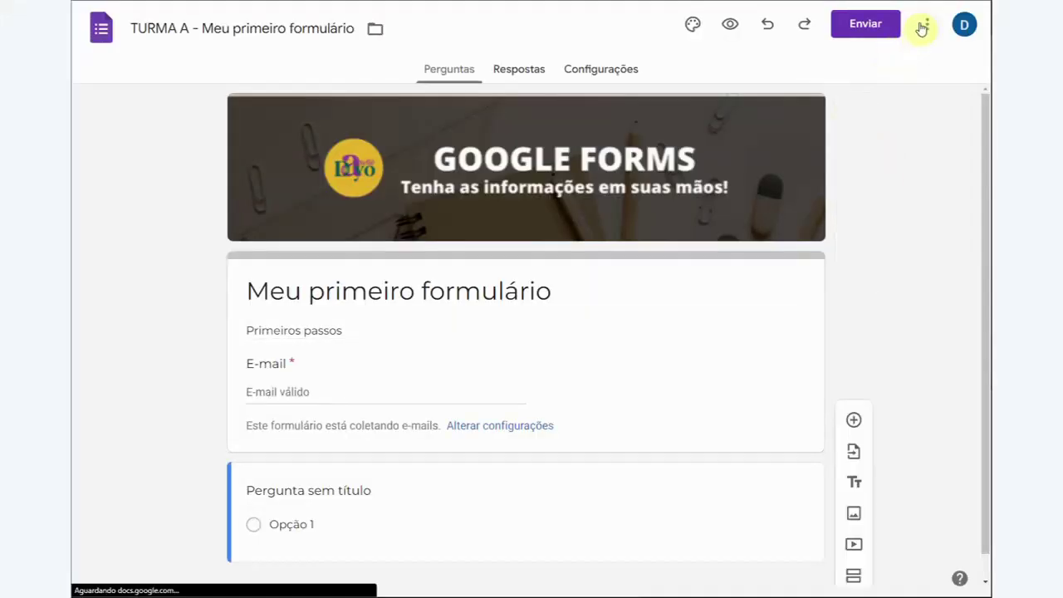
click(926, 25)
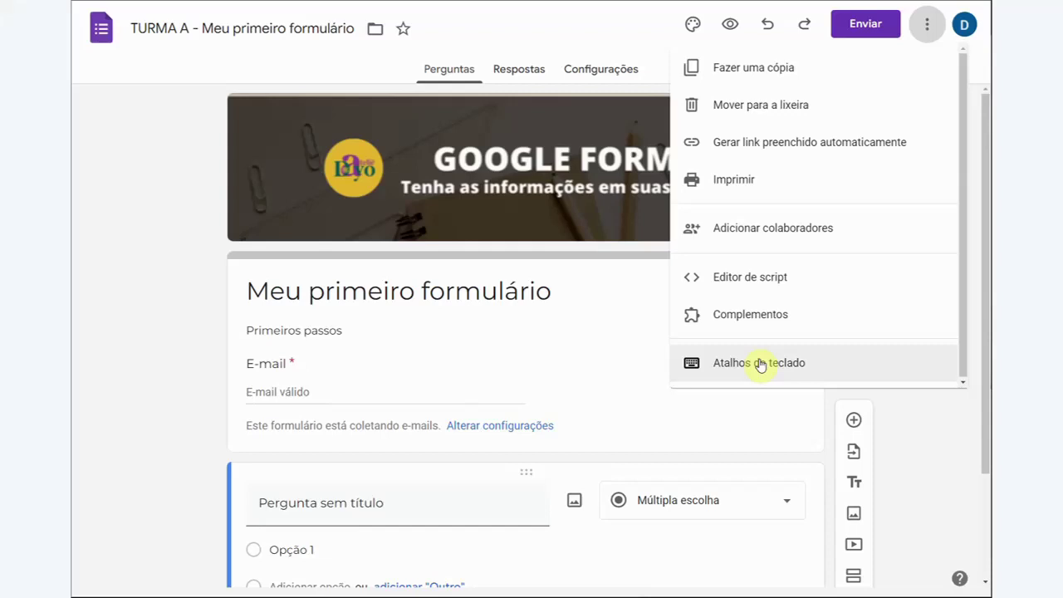
click(617, 348)
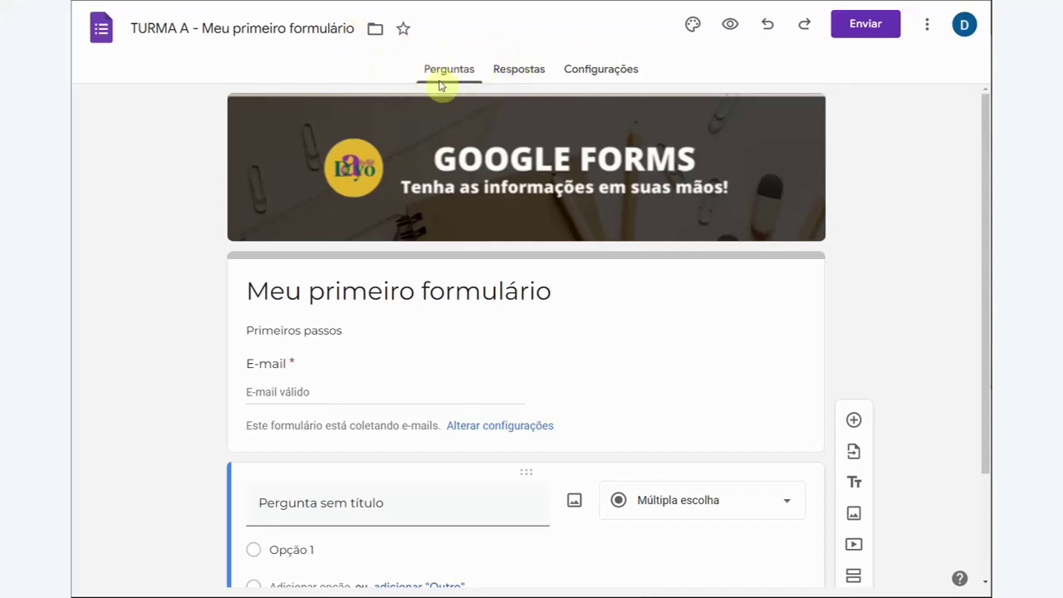
click(523, 74)
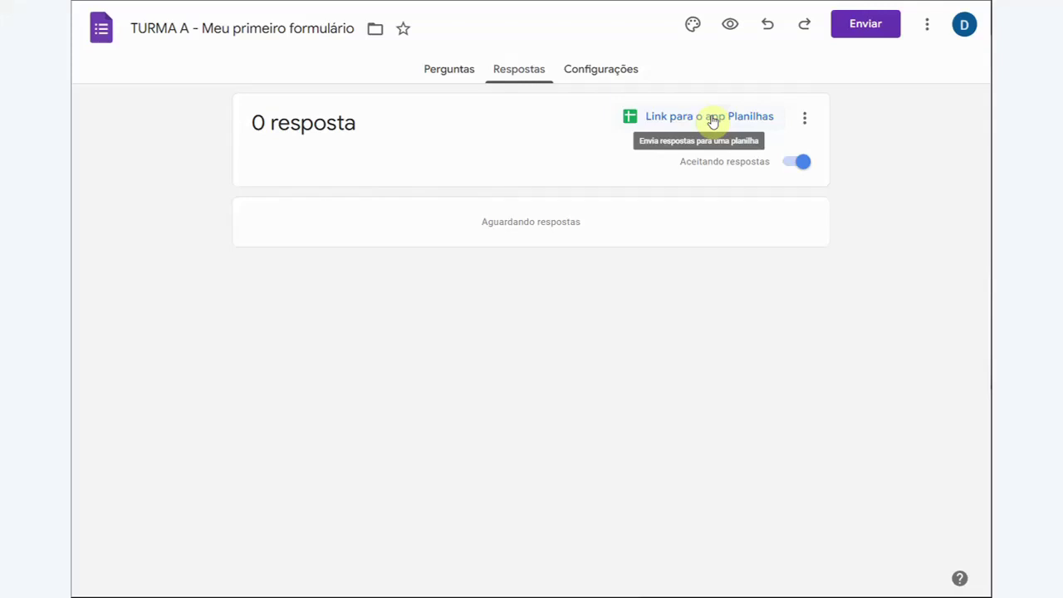
- In the form's response settings, set participants' answer copies to Sempre and turn on the limit of 1 response
click(599, 73)
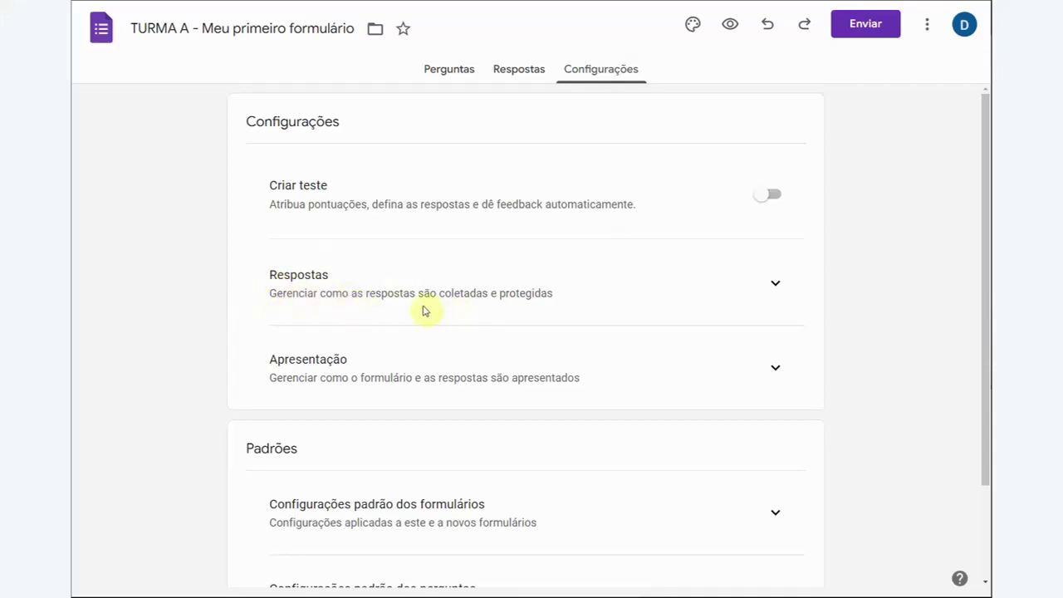
click(776, 285)
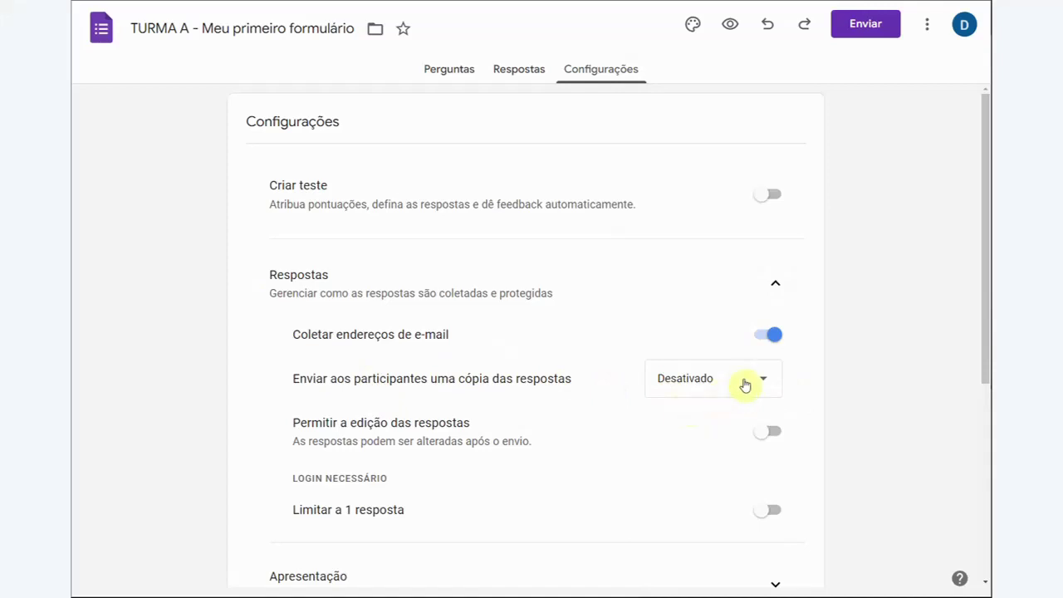
click(764, 382)
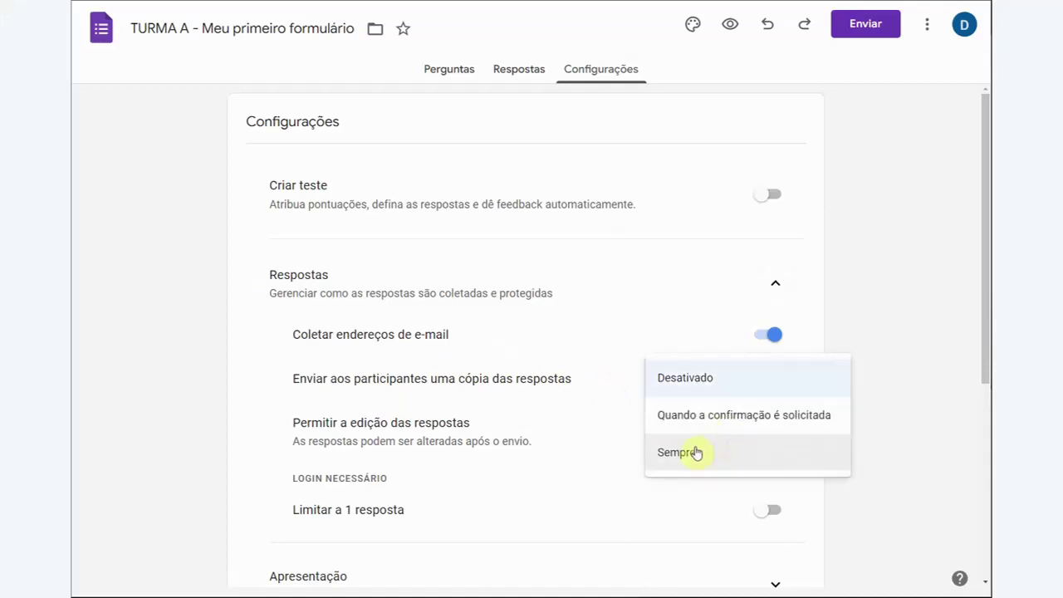
click(683, 449)
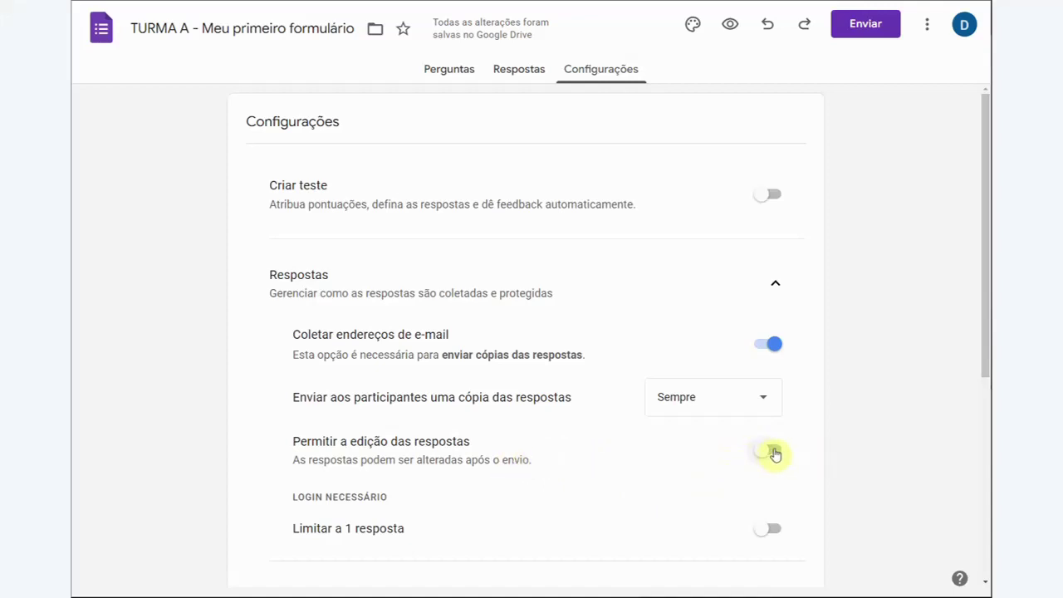
scroll(519, 487, down, 4)
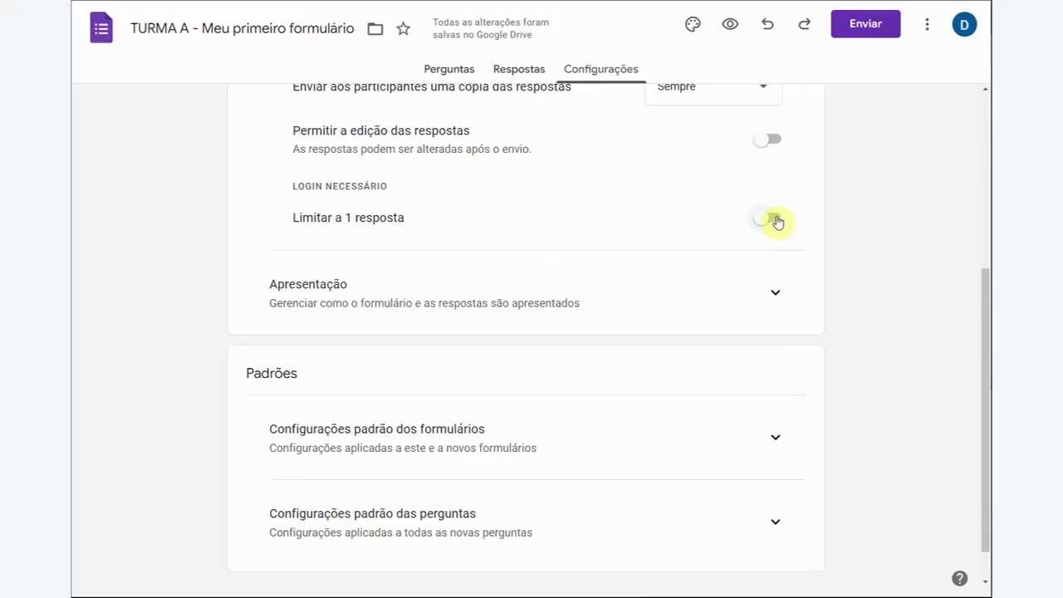
click(777, 220)
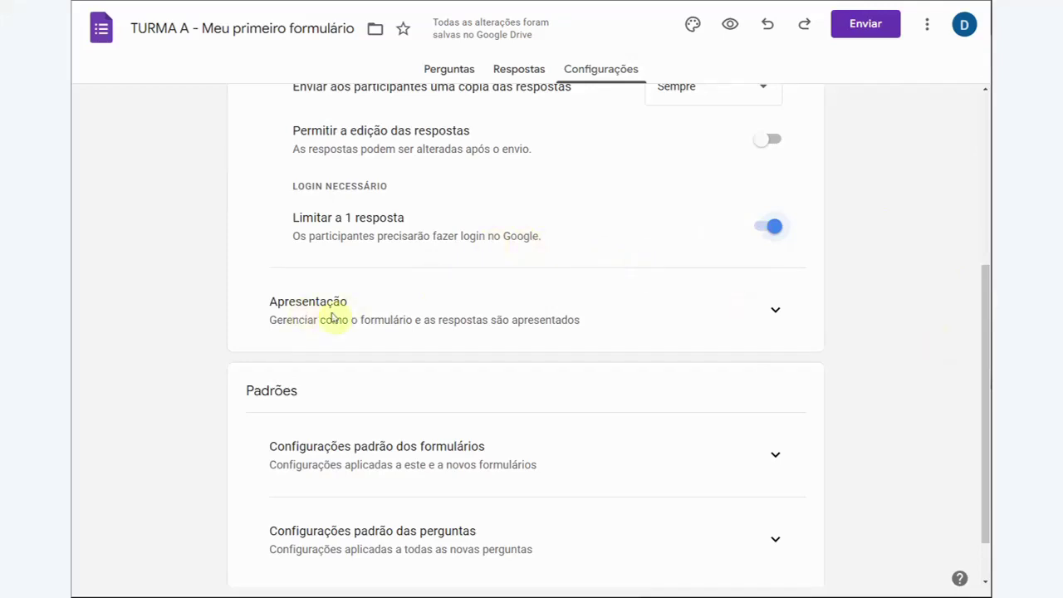
- Expand and review the presentation settings and the default settings for forms and questions
click(777, 310)
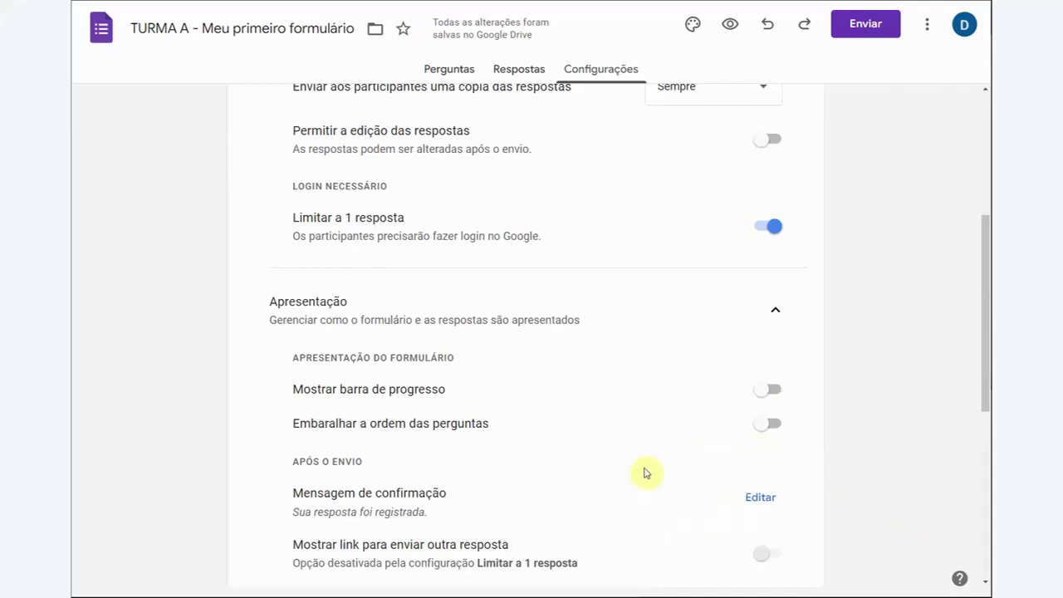
scroll(646, 473, down, 4)
scroll(649, 476, down, 2)
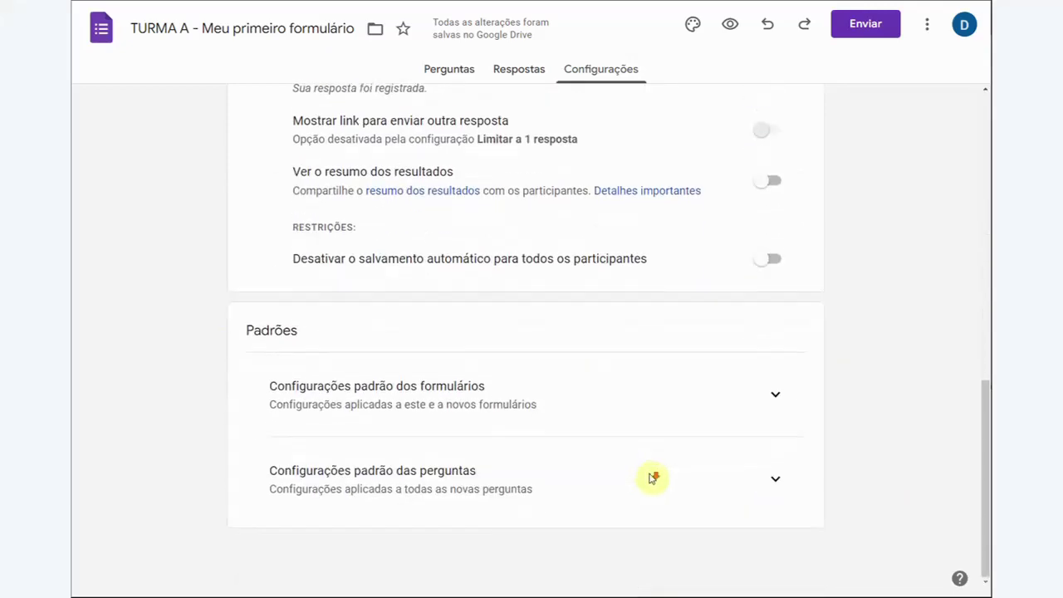
click(776, 395)
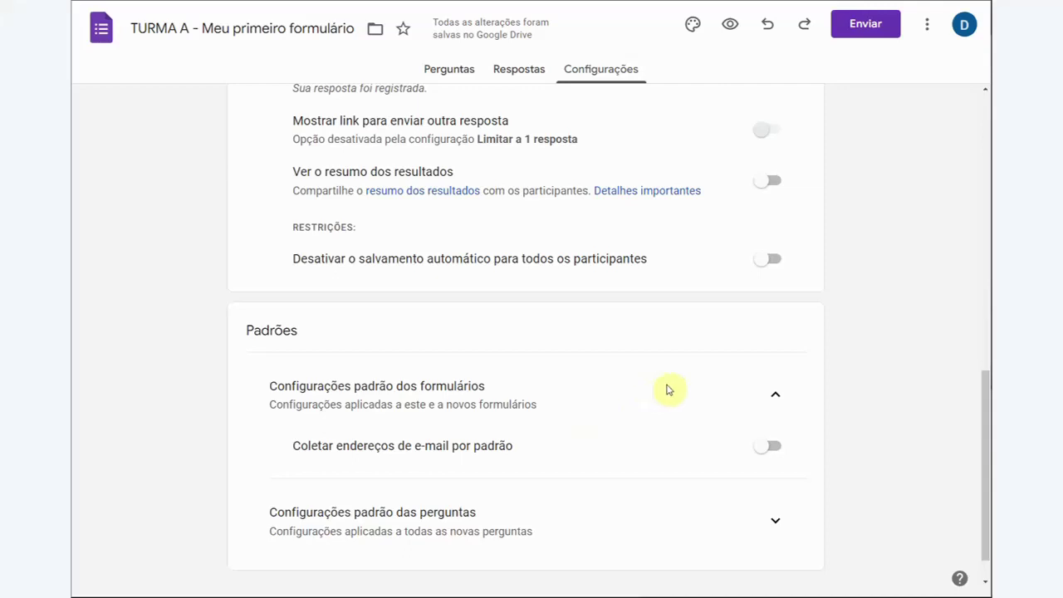
scroll(667, 413, down, 1)
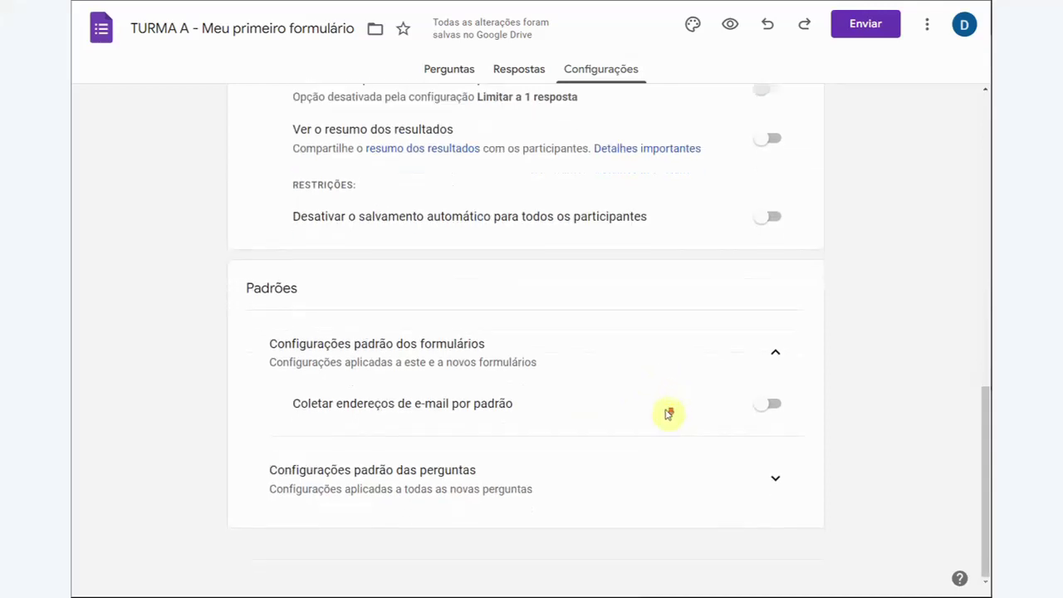
click(776, 481)
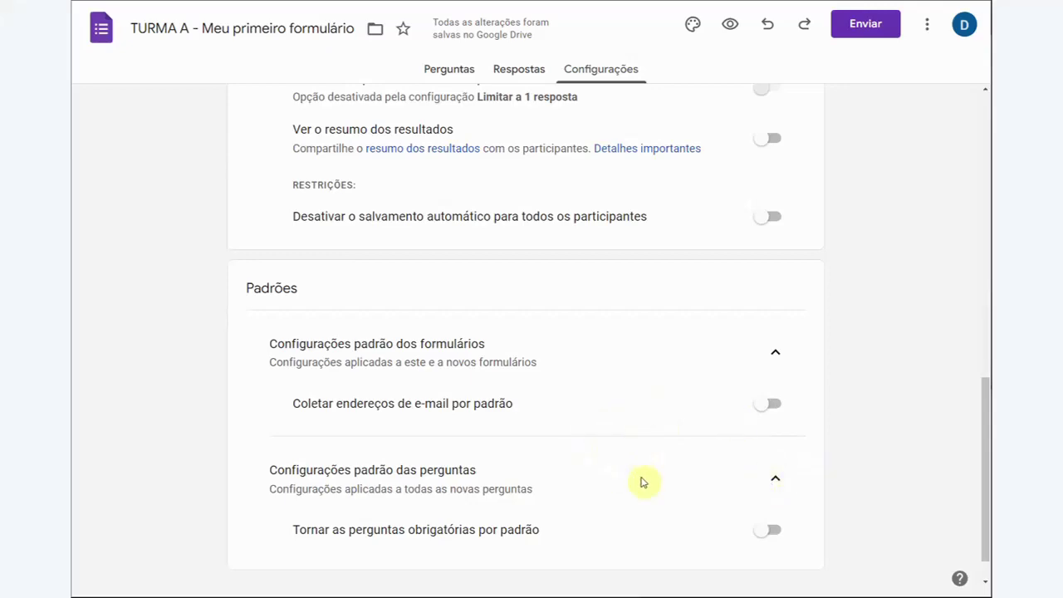
- Turn off e-mail collection, the 1-response limit and the link to submit another response, and return to the form's questions
scroll(641, 482, up, 4)
scroll(644, 482, up, 5)
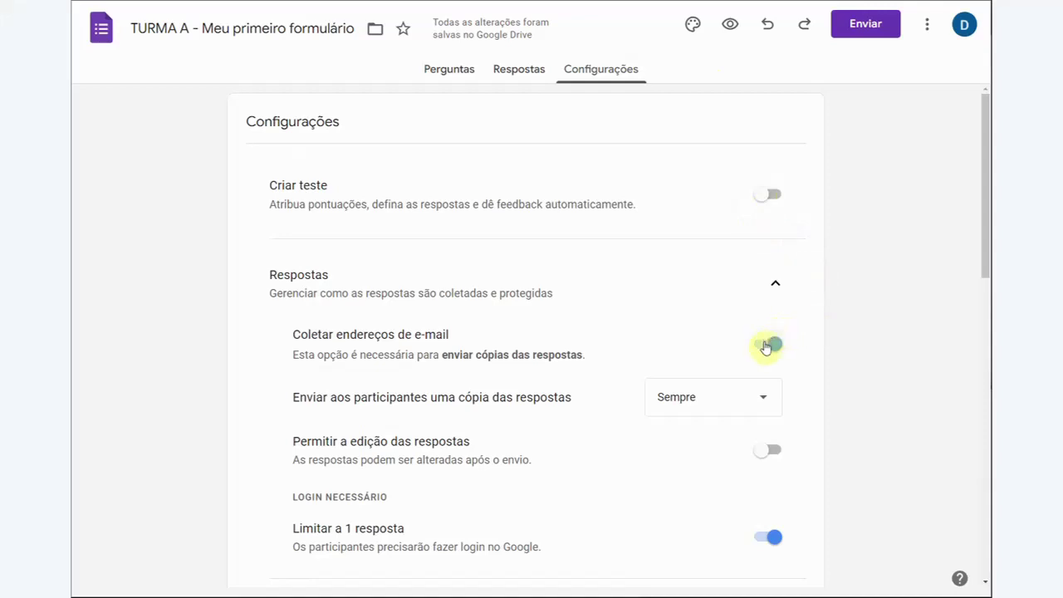
click(769, 337)
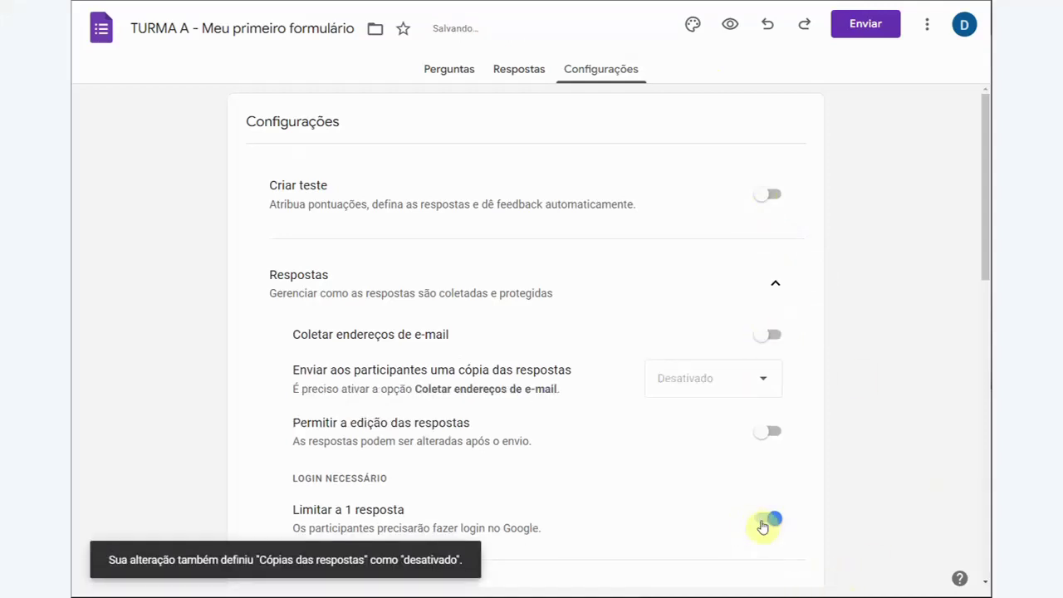
click(768, 518)
scroll(748, 512, down, 7)
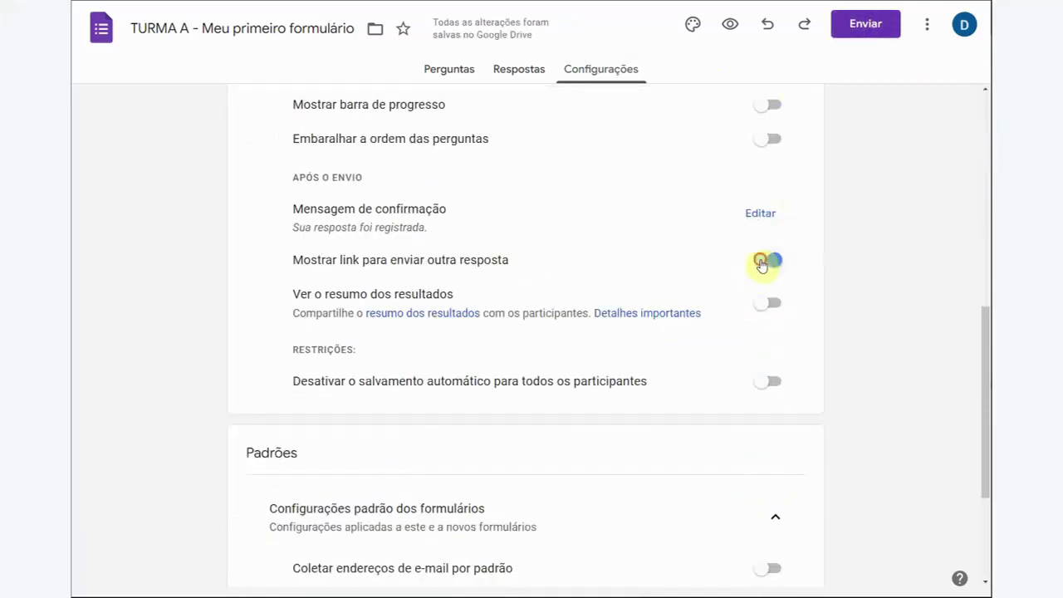
click(767, 262)
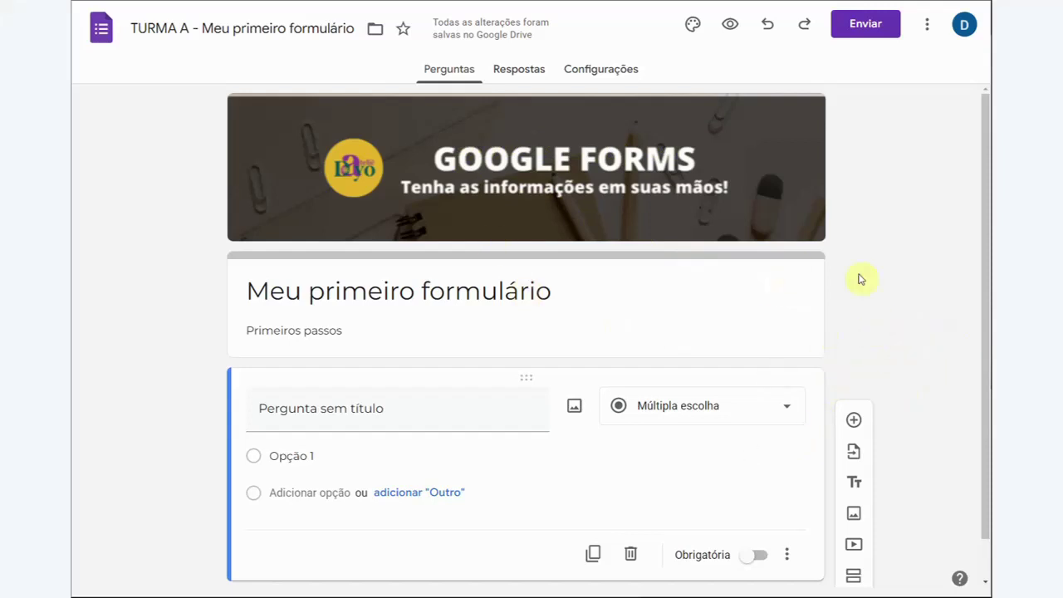
- Review the question types available for the untitled question, keep Múltipla escolha and look over the tools for adding form content
scroll(836, 294, down, 1)
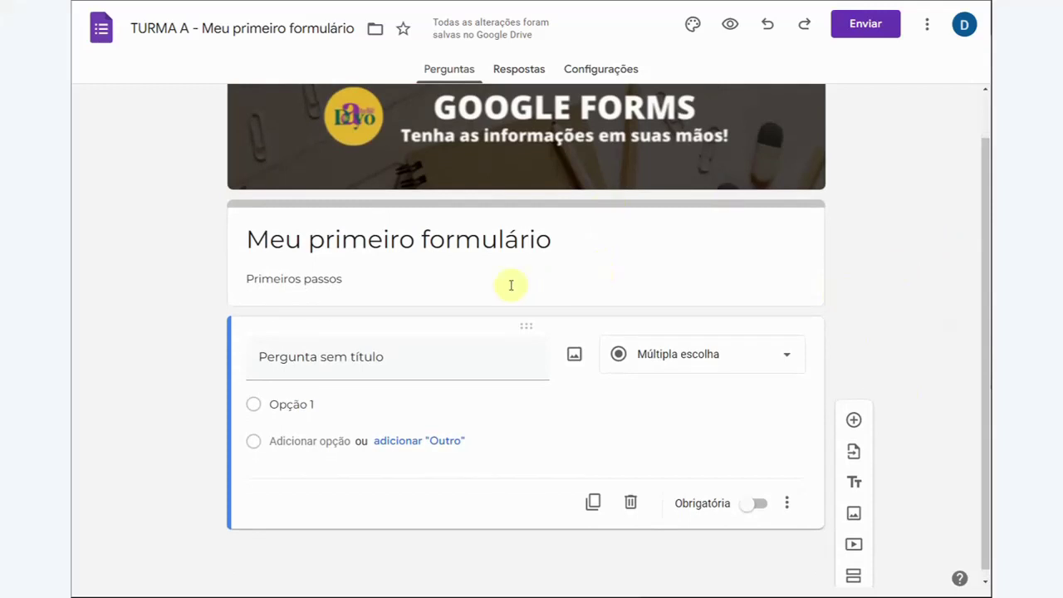
click(788, 359)
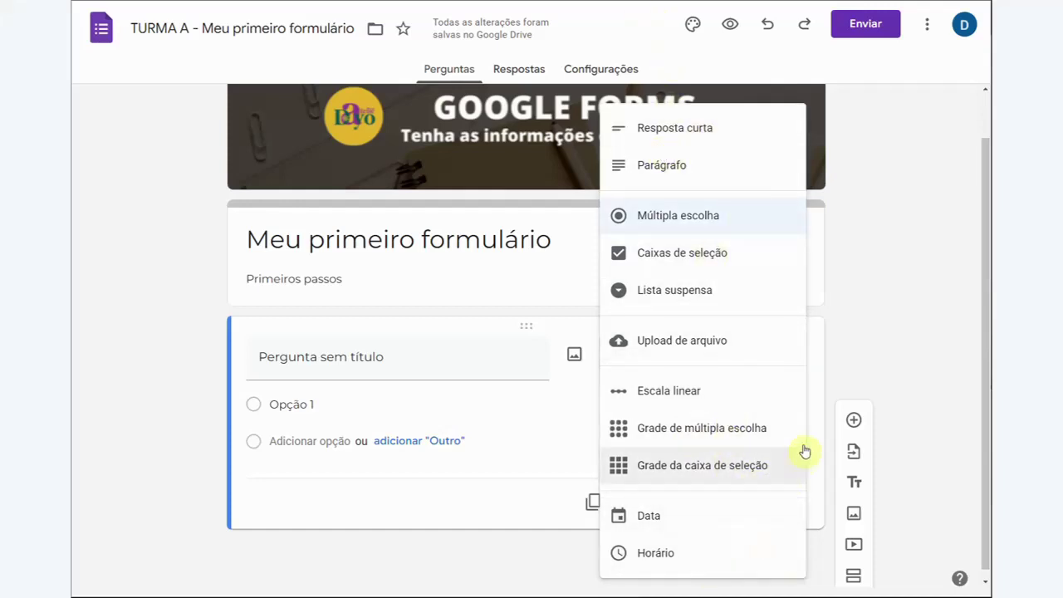
click(865, 330)
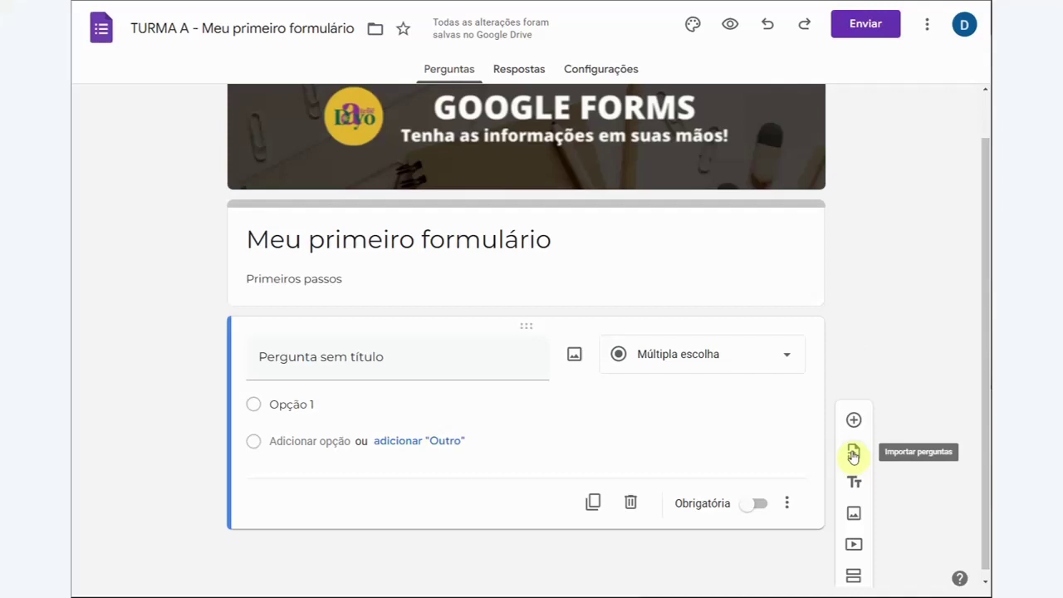
scroll(881, 429, down, 1)
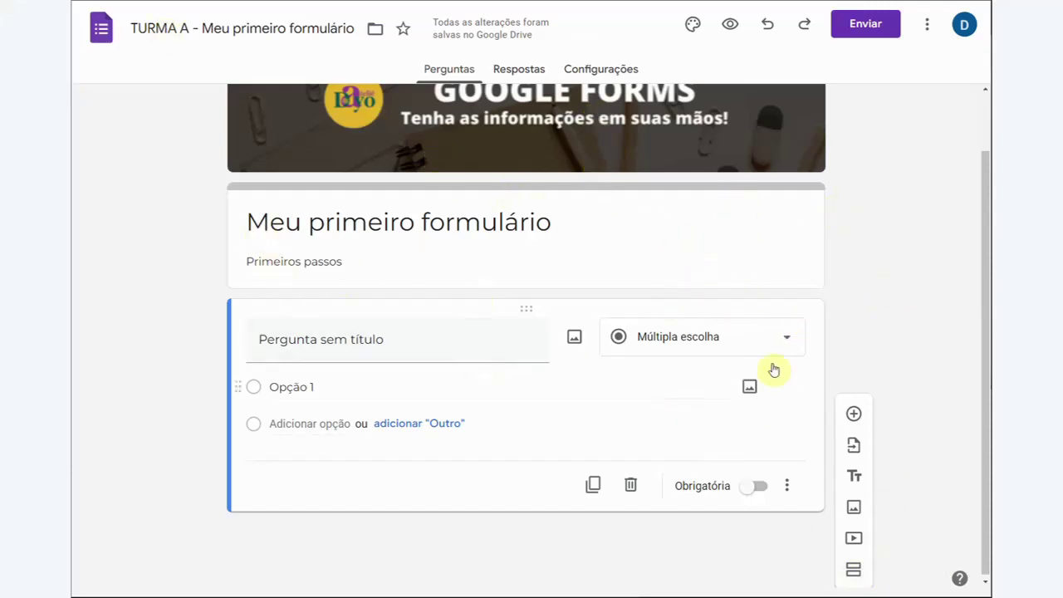
scroll(706, 340, up, 2)
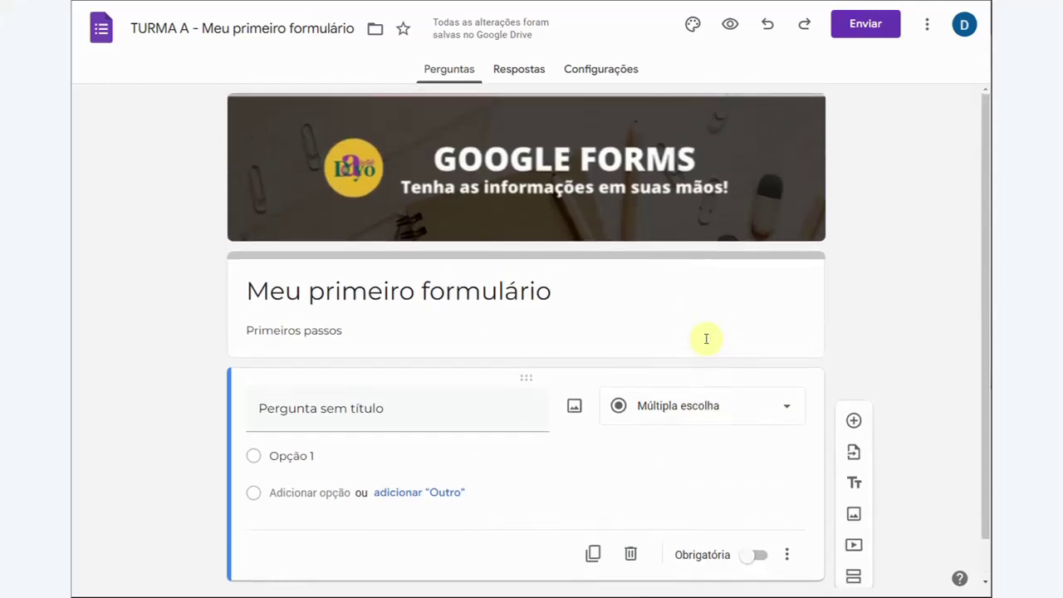